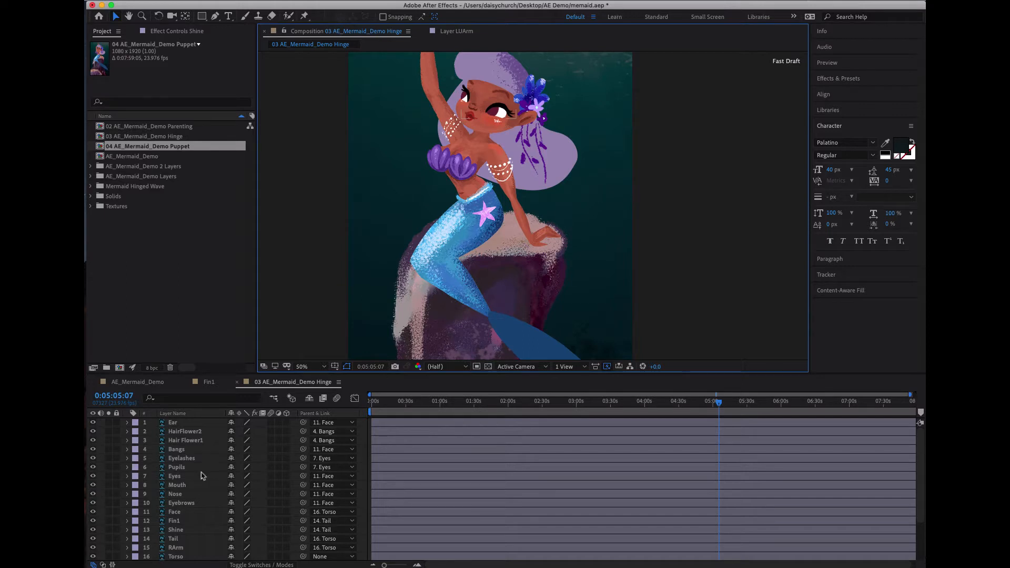
Return the playhead to 0:00:00:00 and briefly solo the Tail layer to view it alone
{"action": "left_click_drag", "start_coordinate": [400, 409], "coordinate": [258, 424]}
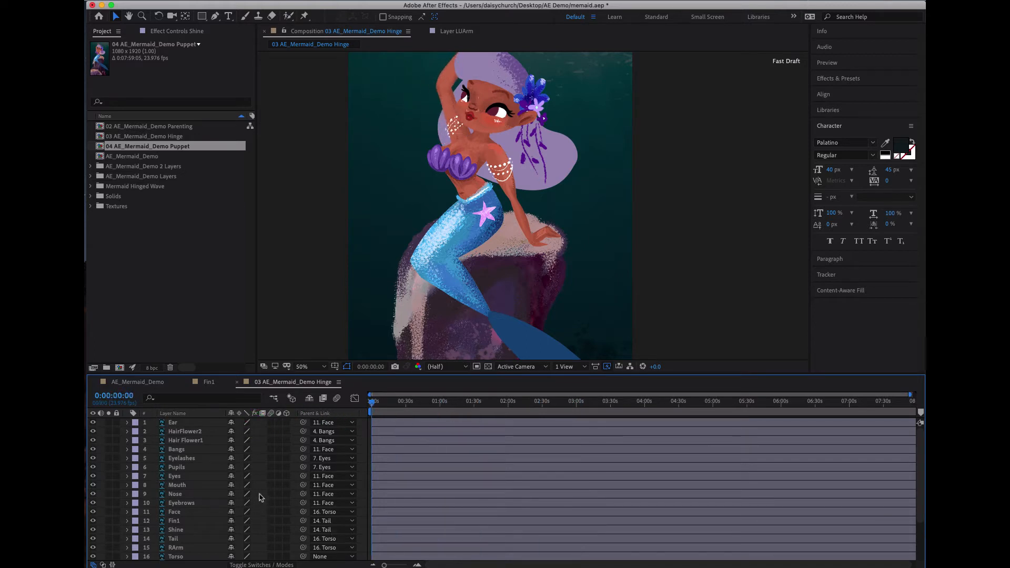
{"action": "scroll", "coordinate": [158, 505], "scroll_direction": "down", "scroll_amount": 5}
{"action": "left_click", "coordinate": [121, 538]}
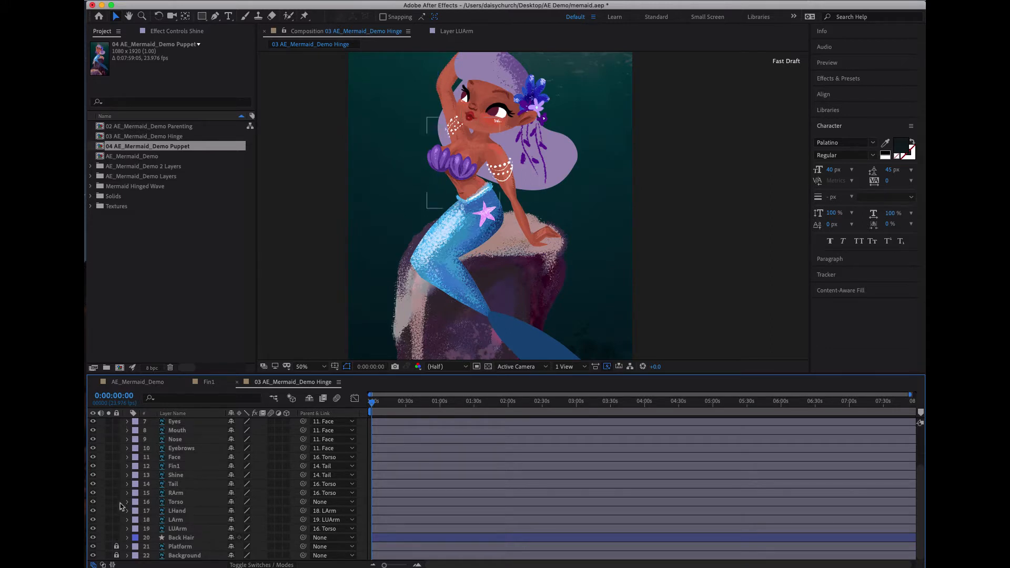
{"action": "left_click", "coordinate": [108, 484]}
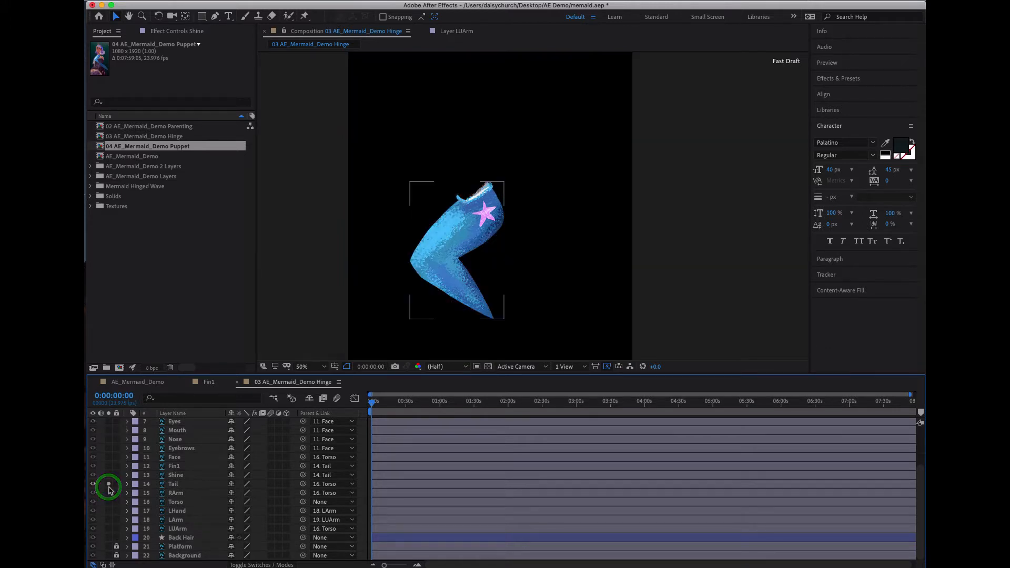
{"action": "left_click", "coordinate": [109, 485]}
Lock every layer in the mermaid composition except the Tail layer
{"action": "left_click_drag", "start_coordinate": [117, 538], "coordinate": [120, 425]}
{"action": "scroll", "coordinate": [120, 425], "scroll_direction": "up", "scroll_amount": 5}
{"action": "left_click_drag", "start_coordinate": [117, 467], "coordinate": [117, 423]}
Unlock the Shine layer, toggle its visibility to compare, and delete it from the composition
{"action": "left_click", "coordinate": [185, 531]}
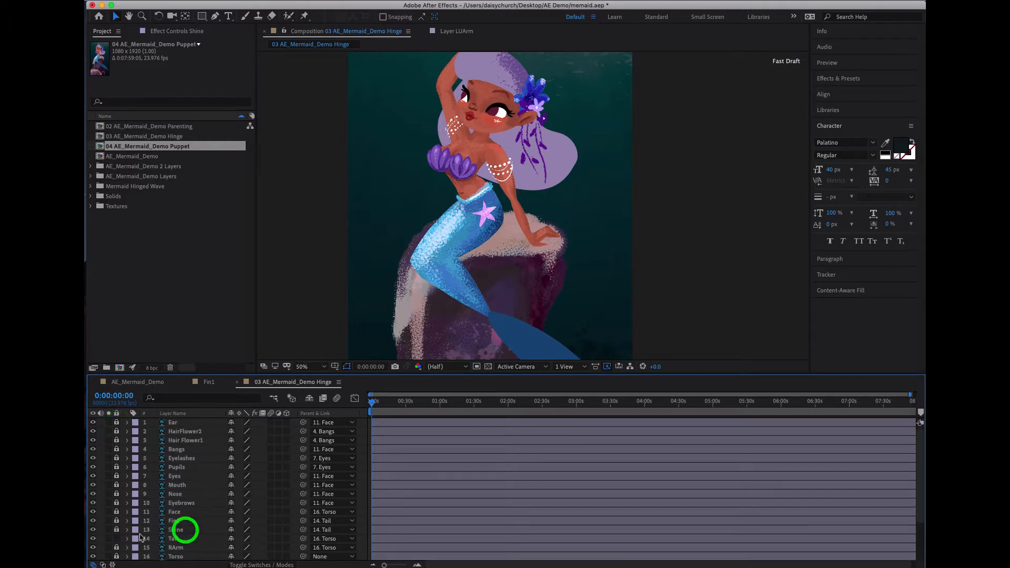
{"action": "left_click", "coordinate": [115, 531]}
{"action": "left_click", "coordinate": [93, 530]}
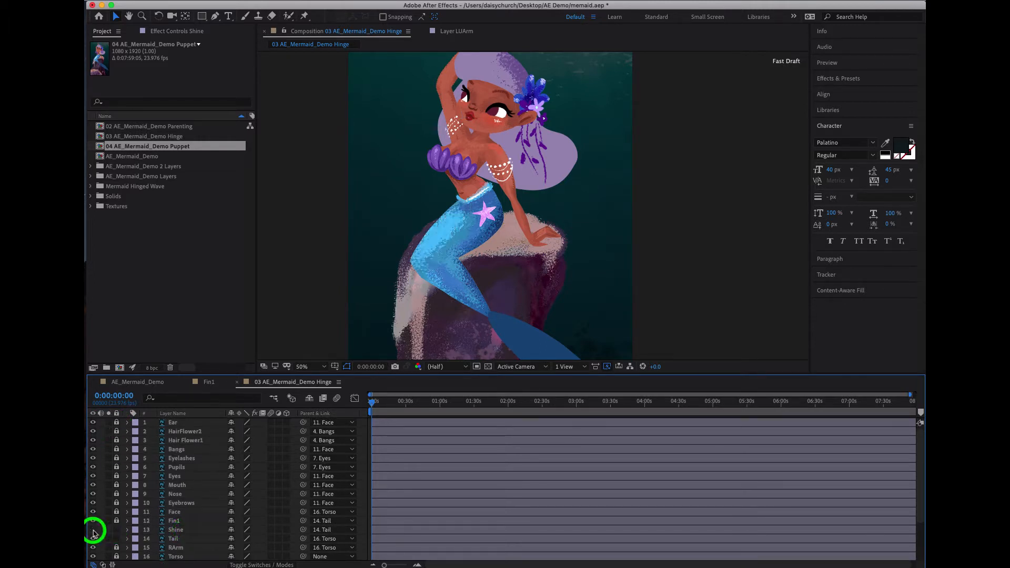
{"action": "left_click", "coordinate": [93, 530]}
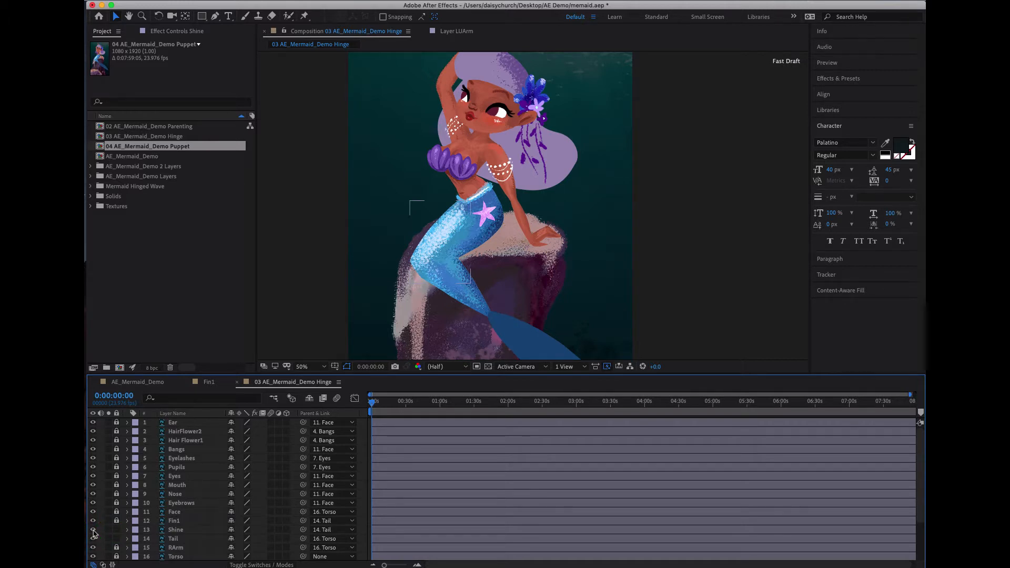
{"action": "left_click", "coordinate": [209, 531]}
{"action": "key", "text": "Delete"}
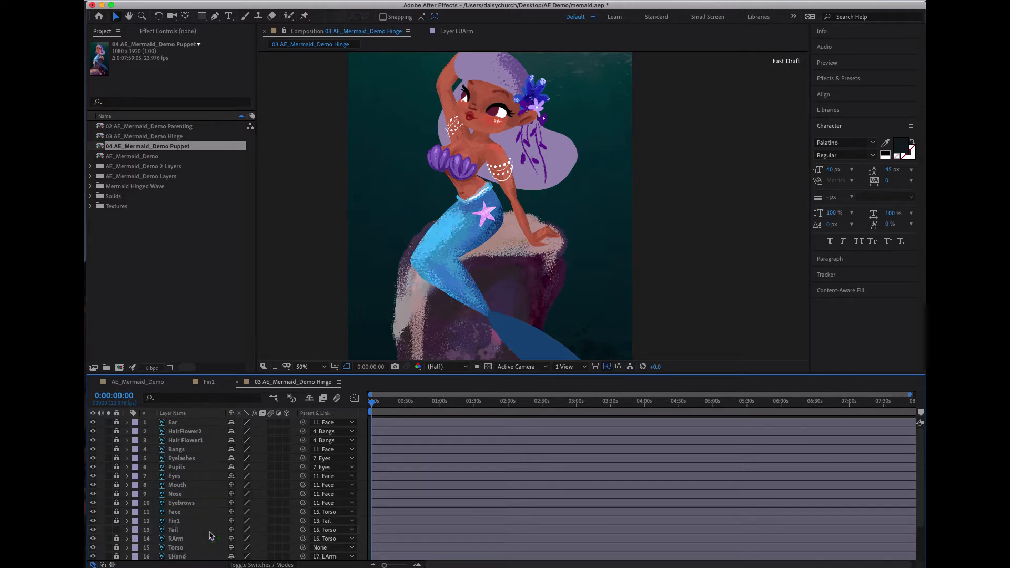
Move the Tail layer's anchor point from the layer's center onto the starfish at the hip
{"action": "left_click", "coordinate": [208, 531]}
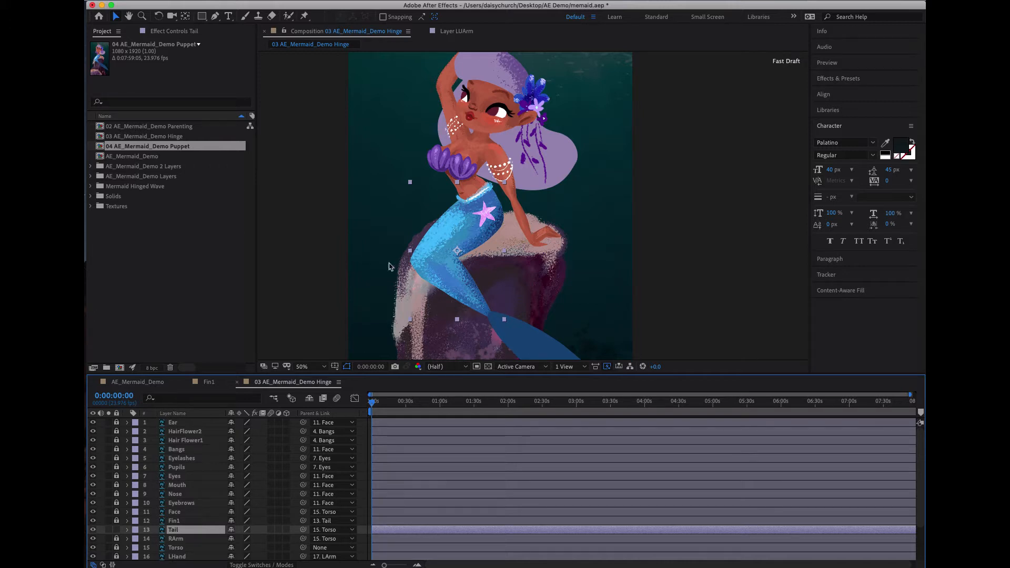
{"action": "left_click", "coordinate": [449, 271]}
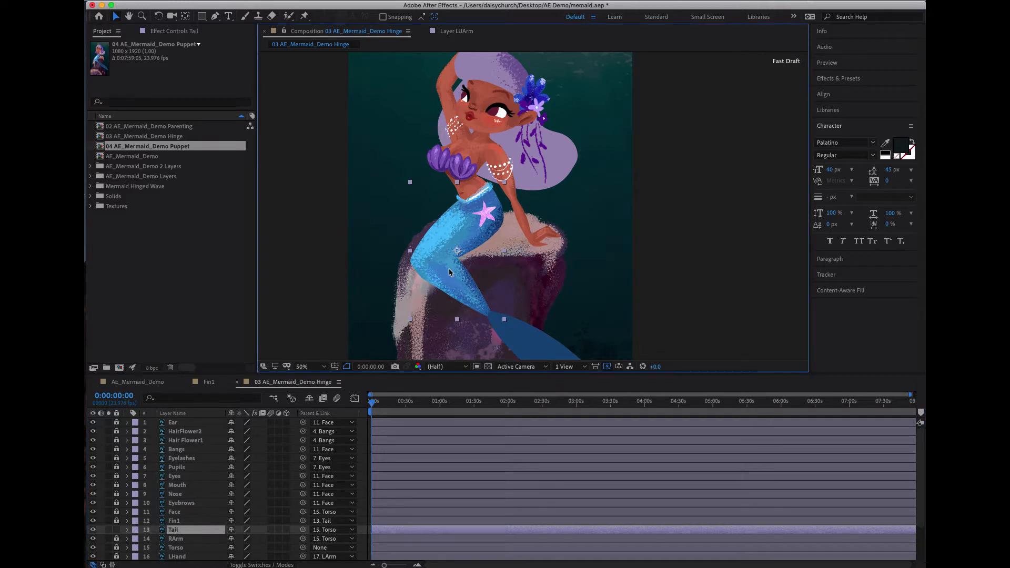
{"action": "key", "text": "y"}
{"action": "left_click_drag", "start_coordinate": [457, 251], "coordinate": [484, 220]}
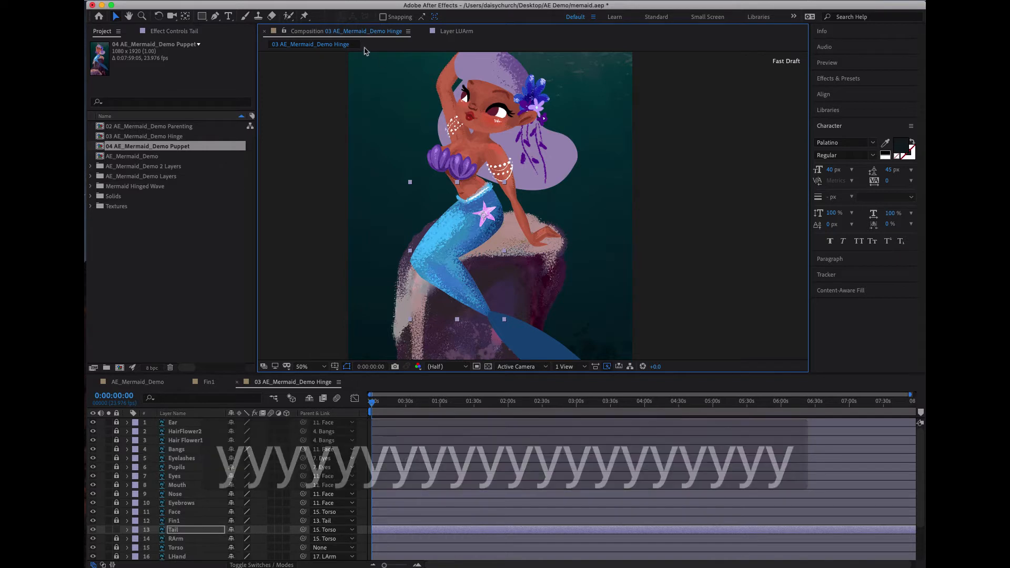
Add puppet position pins to the Tail at the starfish, knee bend and lower tip, hiding the Fin1 layer to reach the tip
{"action": "left_click", "coordinate": [306, 19]}
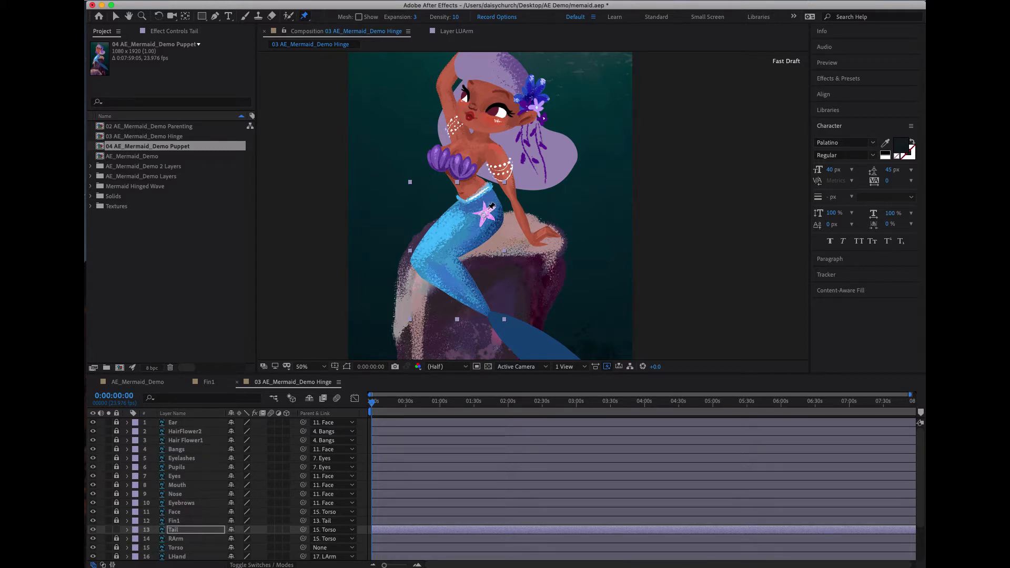
{"action": "left_click", "coordinate": [488, 211]}
{"action": "left_click", "coordinate": [429, 259]}
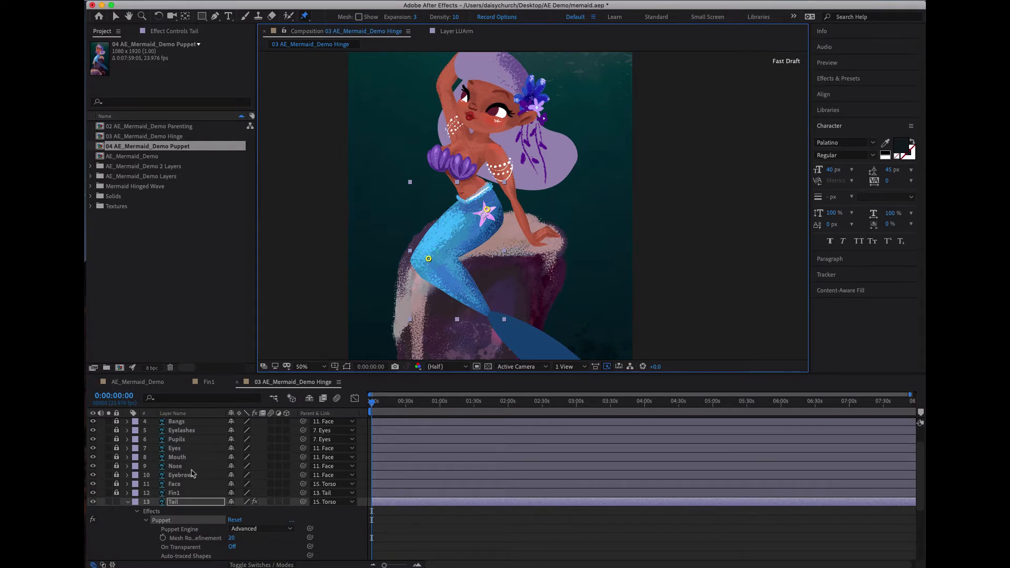
{"action": "left_click", "coordinate": [93, 493]}
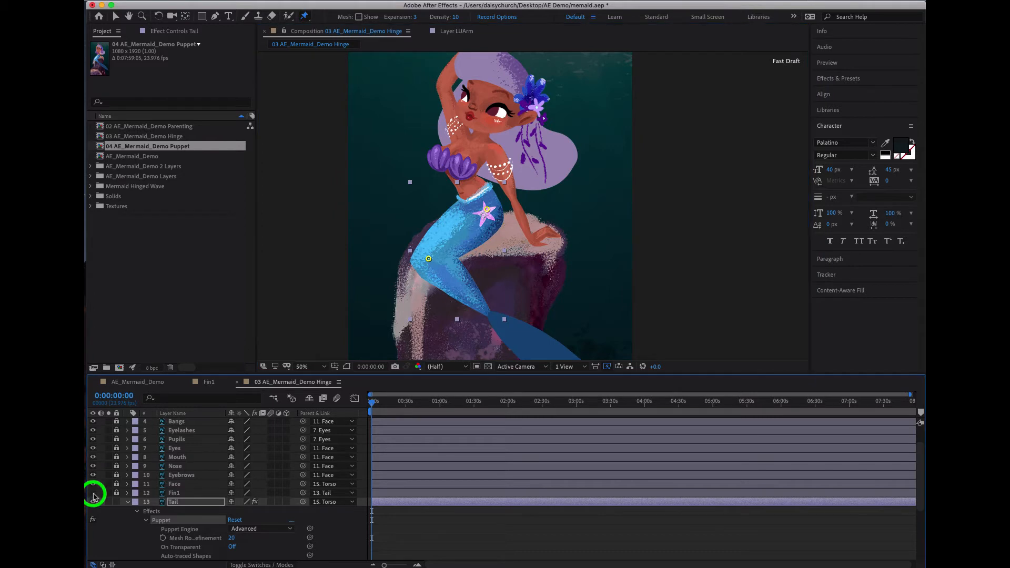
{"action": "left_click", "coordinate": [494, 318]}
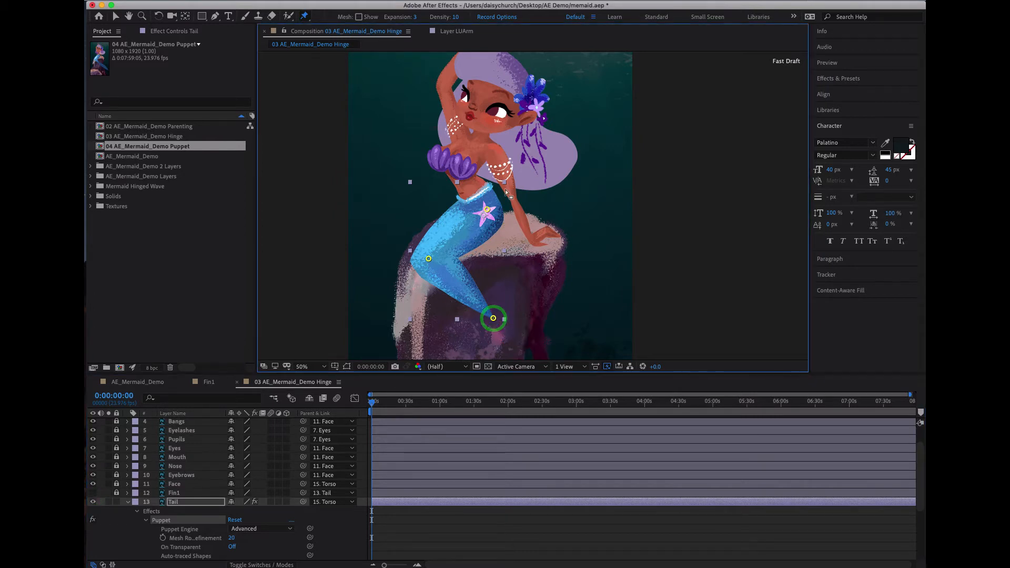
Show the puppet mesh on the soloed Tail layer and set the mesh Expansion to 3
{"action": "left_click", "coordinate": [359, 17]}
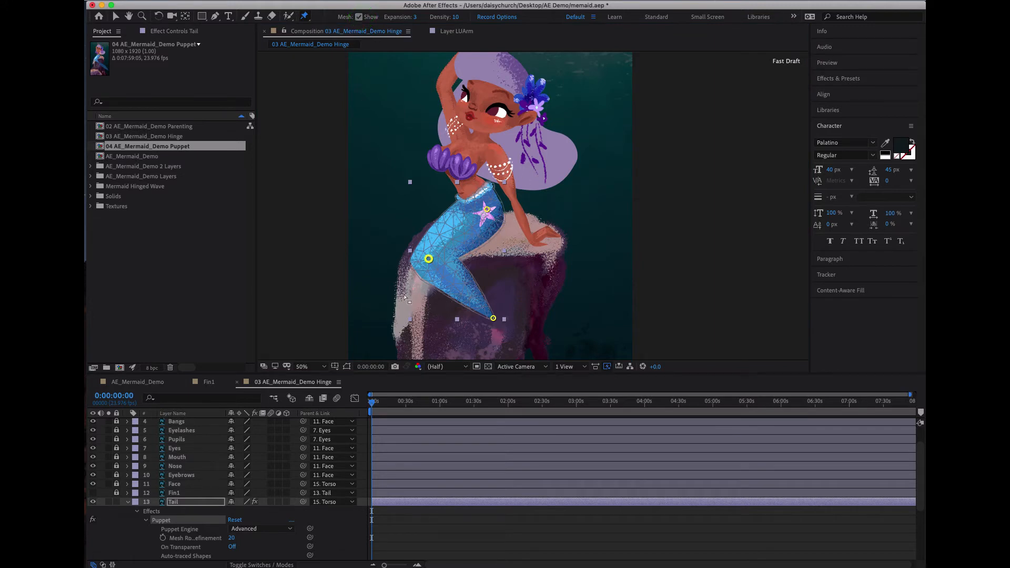
{"action": "left_click", "coordinate": [108, 502]}
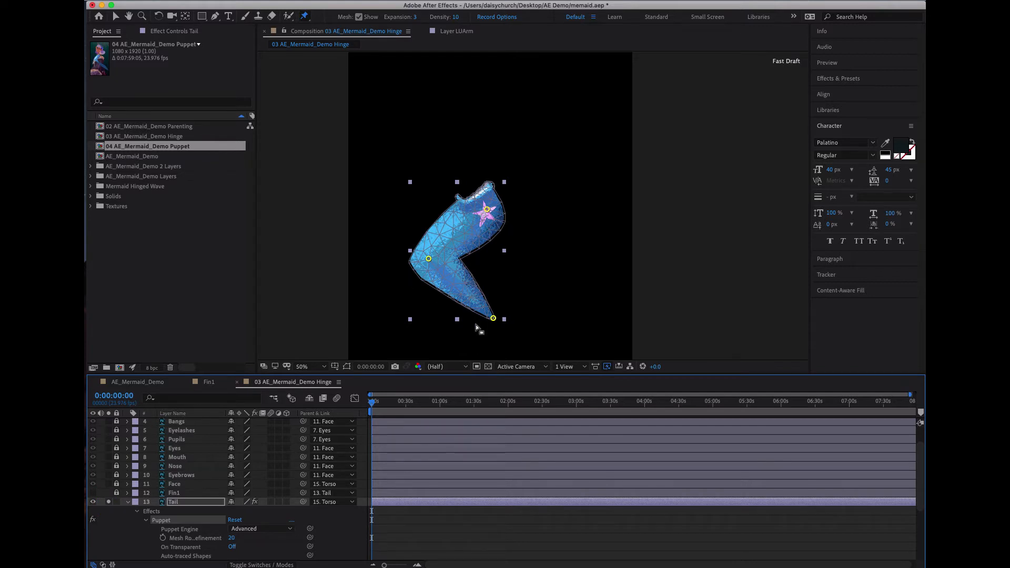
{"action": "mouse_move", "coordinate": [414, 21]}
{"action": "left_mouse_down"}
{"action": "mouse_move", "coordinate": [434, 21]}
{"action": "mouse_move", "coordinate": [398, 21]}
{"action": "mouse_move", "coordinate": [409, 22]}
{"action": "left_mouse_up"}
{"action": "left_click", "coordinate": [409, 21]}
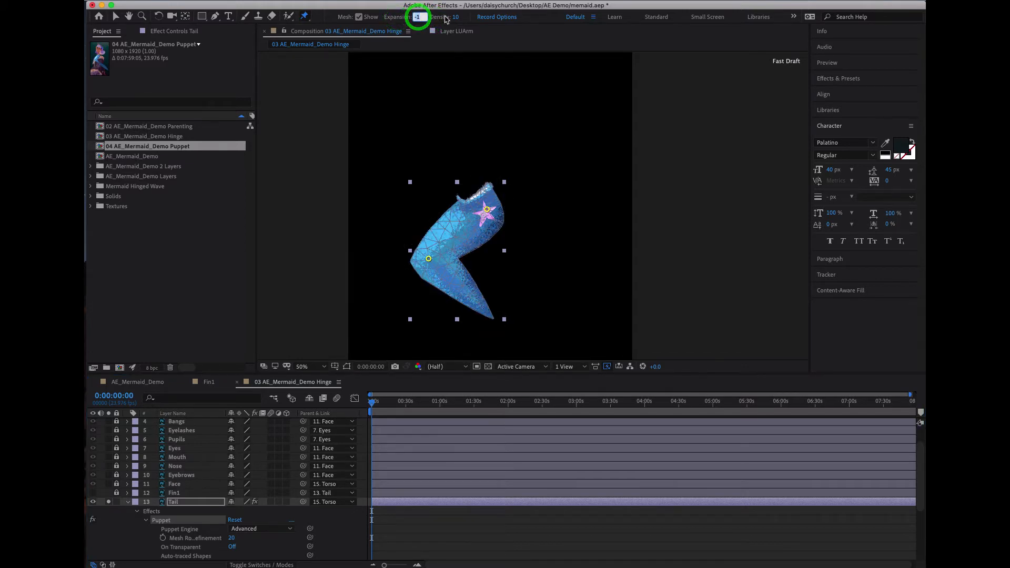
{"action": "type", "text": "3"}
{"action": "key", "text": "Return"}
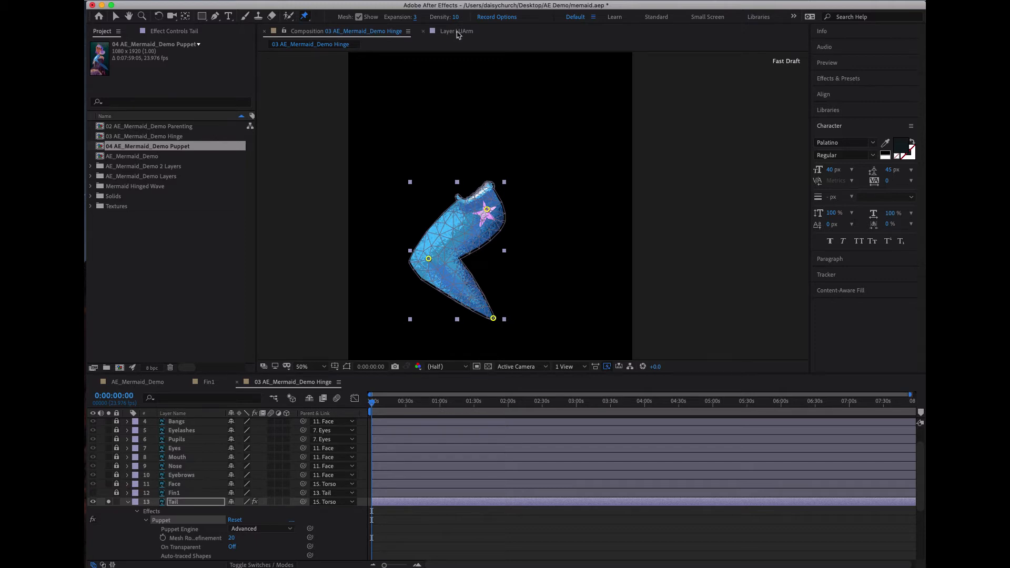
Try higher and lower puppet mesh Density values, including 5 and 8, and return the Density to 10
{"action": "left_click_drag", "start_coordinate": [458, 20], "coordinate": [607, 15]}
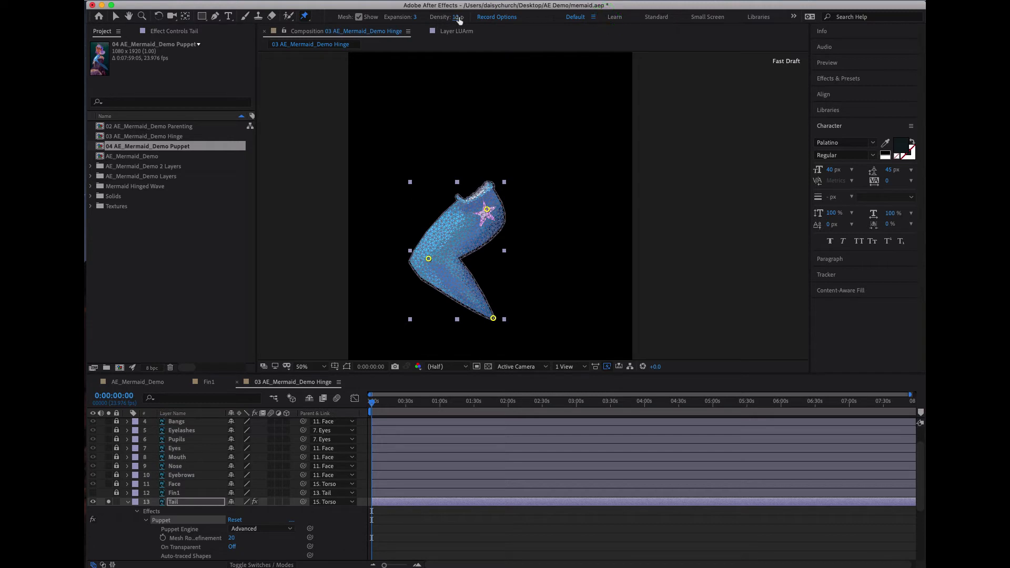
{"action": "left_click_drag", "start_coordinate": [456, 19], "coordinate": [377, 16]}
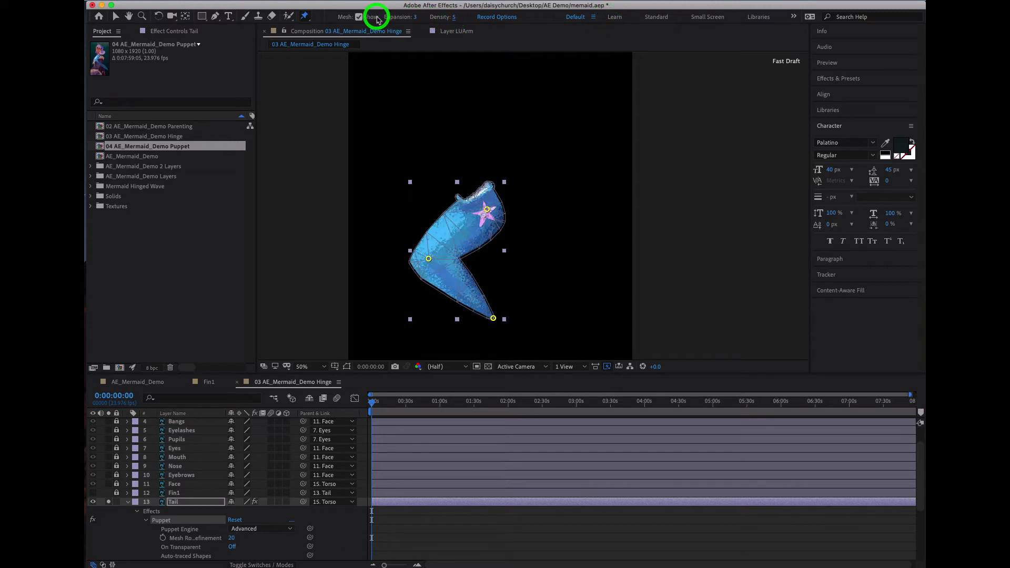
{"action": "left_click", "coordinate": [455, 18]}
{"action": "type", "text": "8"}
{"action": "key", "text": "Return"}
{"action": "left_click_drag", "start_coordinate": [454, 20], "coordinate": [479, 24]}
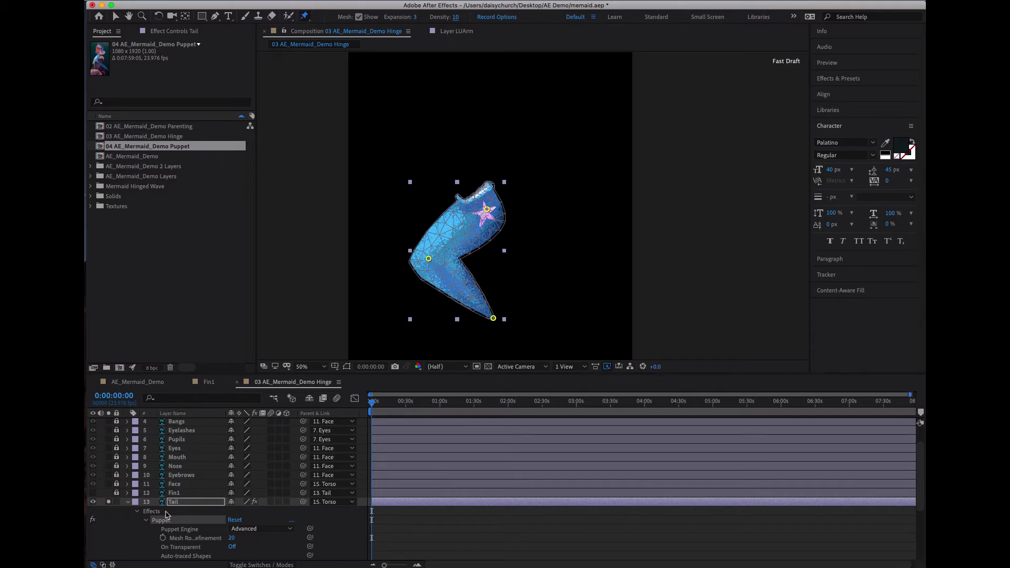
Examine the Tail layer's Puppet effect settings, including Mesh 1, Compositing Options and the layer's Transform properties
{"action": "left_click", "coordinate": [165, 511]}
{"action": "scroll", "coordinate": [192, 512], "scroll_direction": "down", "scroll_amount": 1}
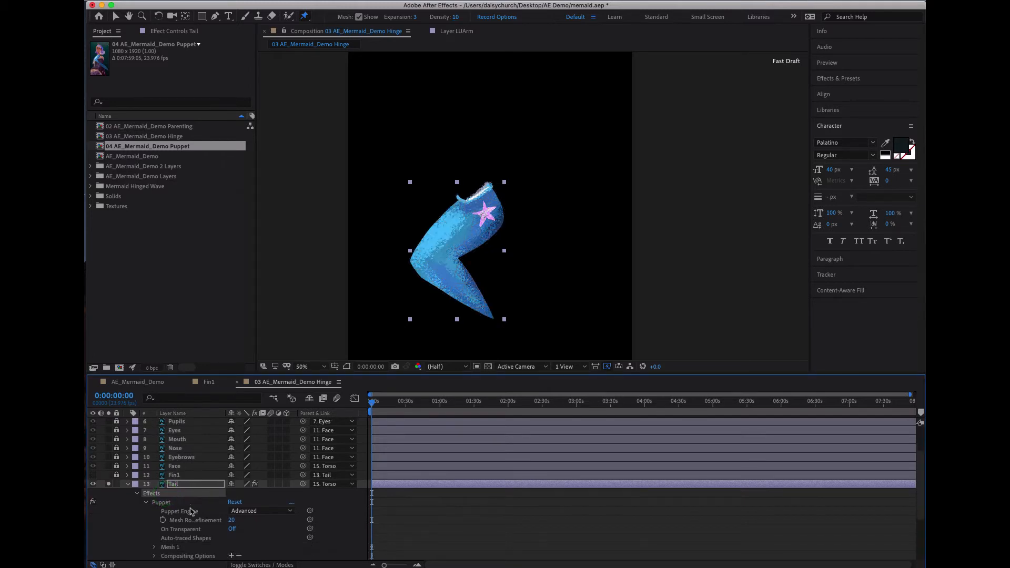
{"action": "scroll", "coordinate": [197, 497], "scroll_direction": "down", "scroll_amount": 2}
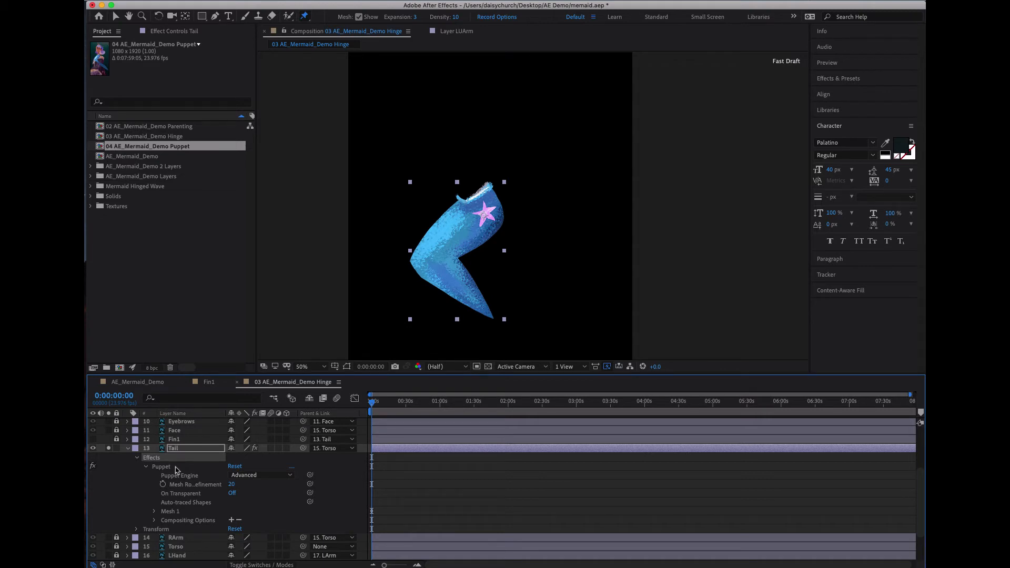
{"action": "left_click", "coordinate": [154, 512]}
{"action": "left_click", "coordinate": [154, 512]}
{"action": "left_click", "coordinate": [155, 520]}
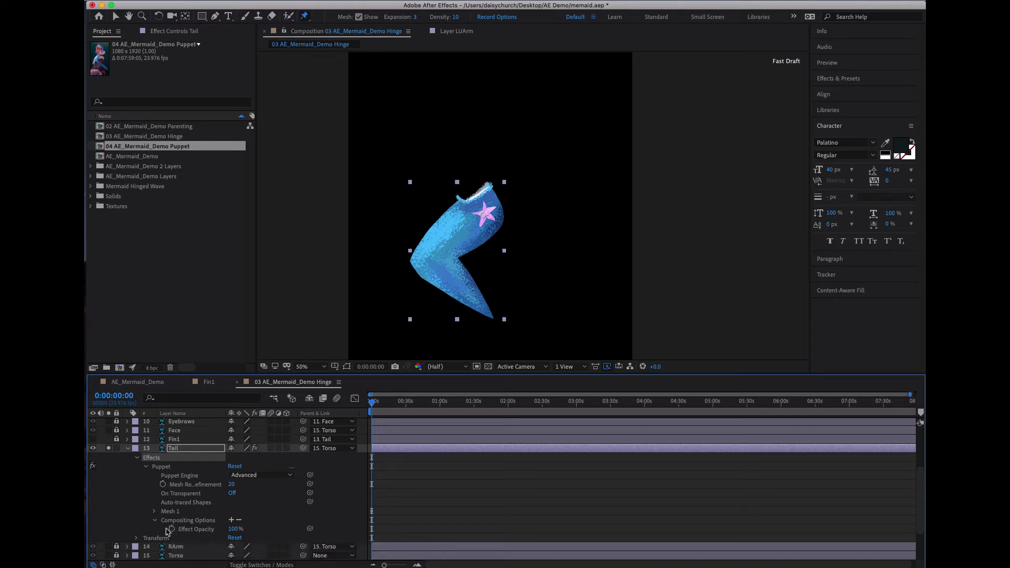
{"action": "left_click", "coordinate": [154, 521]}
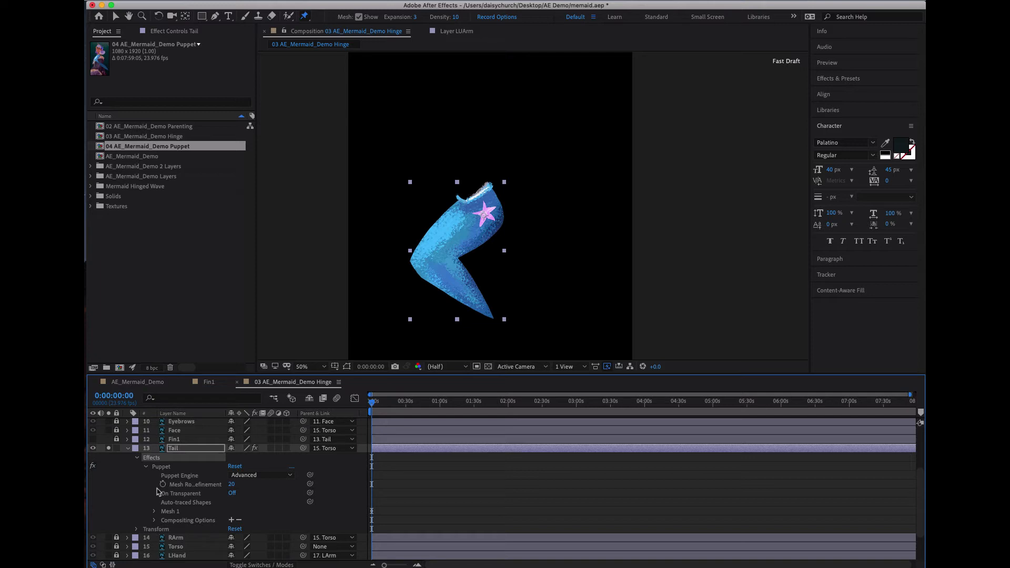
{"action": "left_click", "coordinate": [136, 530]}
{"action": "scroll", "coordinate": [142, 528], "scroll_direction": "down", "scroll_amount": 4}
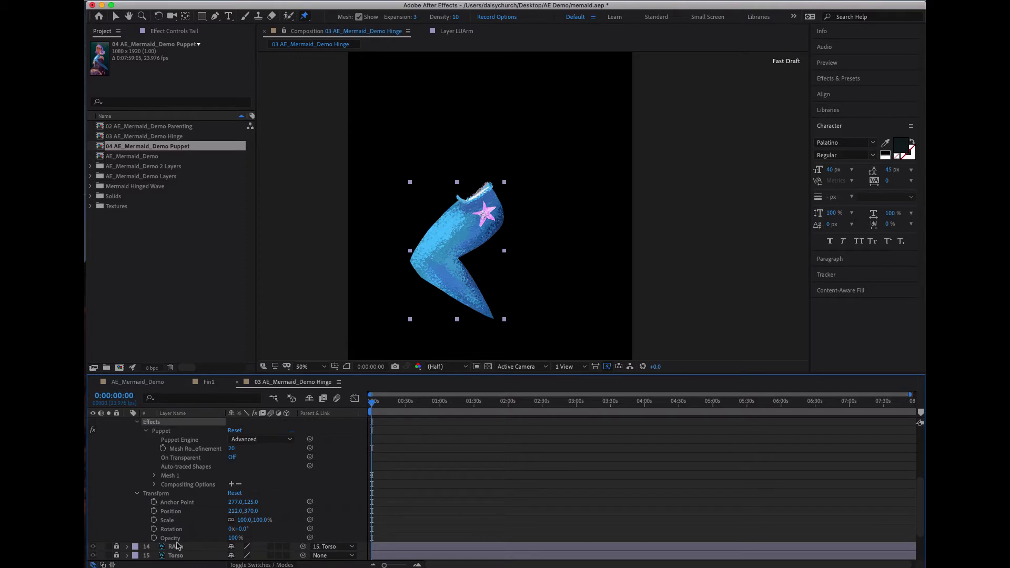
{"action": "left_click", "coordinate": [137, 494]}
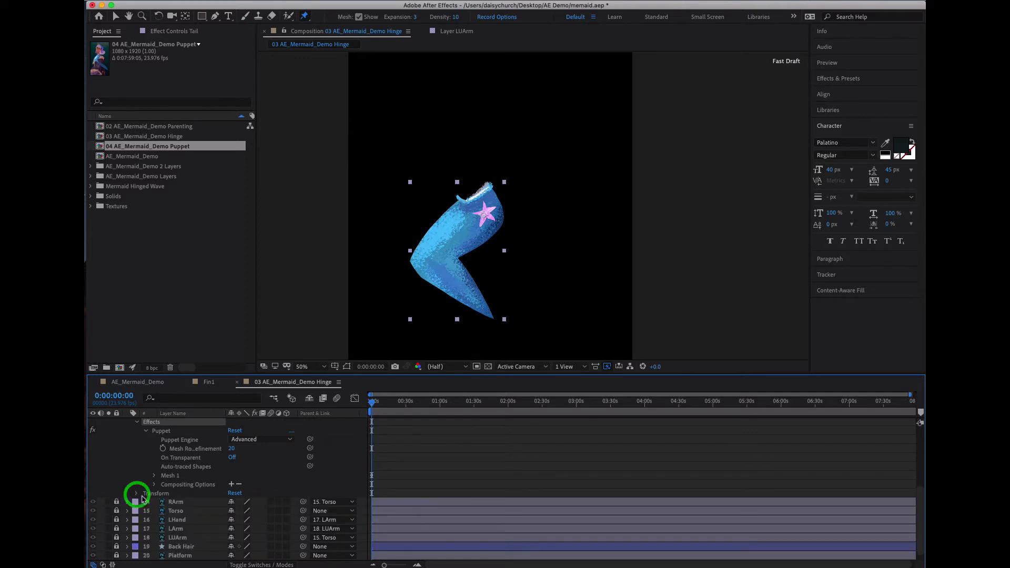
{"action": "scroll", "coordinate": [174, 498], "scroll_direction": "up", "scroll_amount": 2}
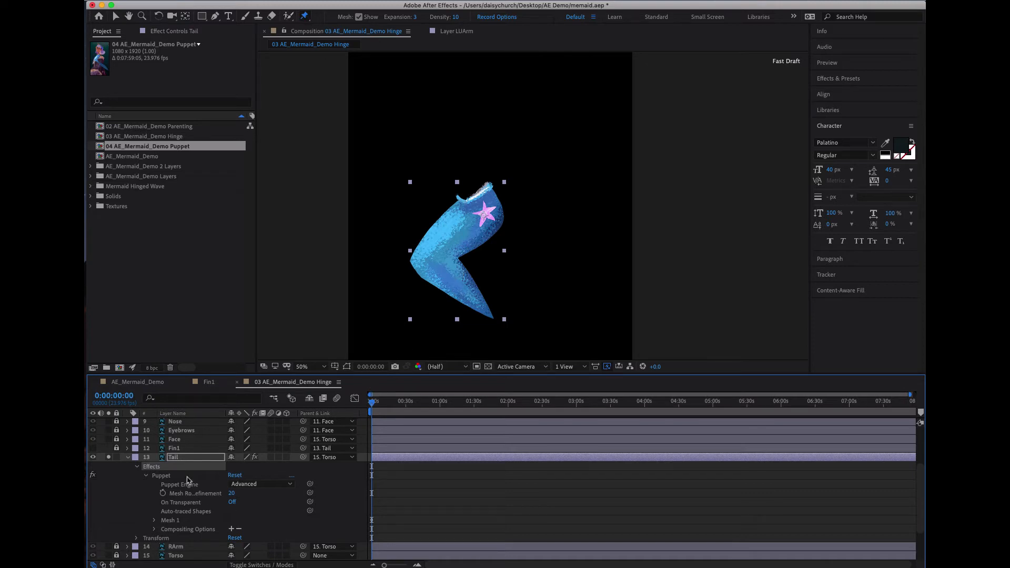
Try pulling the tail-tip puppet pin slightly downward to stretch the tail, and undo the move
{"action": "left_click", "coordinate": [187, 477]}
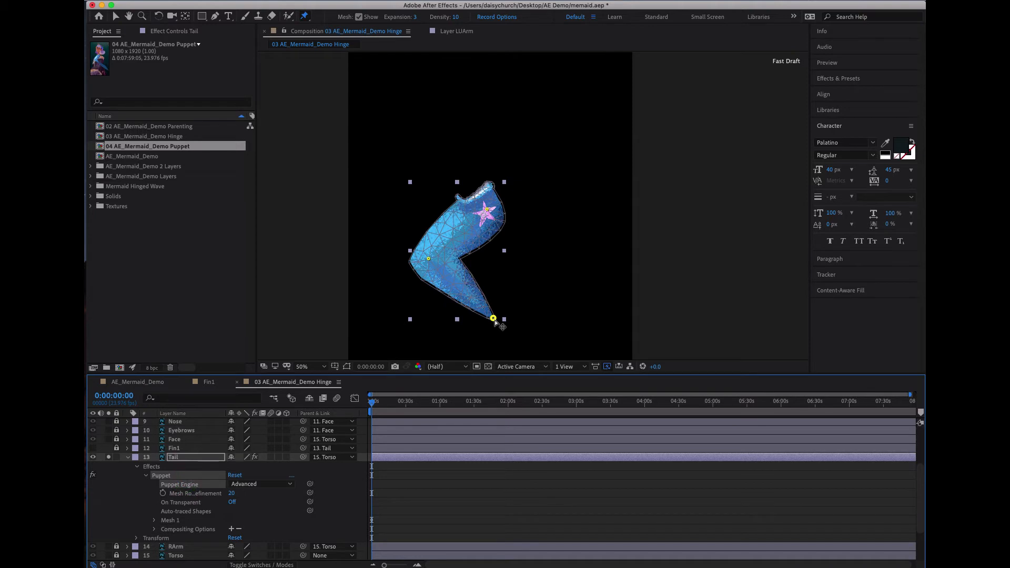
{"action": "mouse_move", "coordinate": [493, 319]}
{"action": "left_mouse_down"}
{"action": "mouse_move", "coordinate": [513, 258]}
{"action": "mouse_move", "coordinate": [474, 326]}
{"action": "mouse_move", "coordinate": [460, 332]}
{"action": "mouse_move", "coordinate": [542, 228]}
{"action": "mouse_move", "coordinate": [532, 289]}
{"action": "mouse_move", "coordinate": [488, 342]}
{"action": "mouse_move", "coordinate": [424, 363]}
{"action": "mouse_move", "coordinate": [397, 354]}
{"action": "mouse_move", "coordinate": [418, 350]}
{"action": "mouse_move", "coordinate": [532, 254]}
{"action": "mouse_move", "coordinate": [474, 343]}
{"action": "mouse_move", "coordinate": [520, 280]}
{"action": "mouse_move", "coordinate": [515, 297]}
{"action": "mouse_move", "coordinate": [487, 344]}
{"action": "mouse_move", "coordinate": [517, 264]}
{"action": "mouse_move", "coordinate": [530, 334]}
{"action": "mouse_move", "coordinate": [464, 297]}
{"action": "mouse_move", "coordinate": [539, 343]}
{"action": "mouse_move", "coordinate": [459, 275]}
{"action": "mouse_move", "coordinate": [523, 315]}
{"action": "mouse_move", "coordinate": [533, 275]}
{"action": "mouse_move", "coordinate": [519, 251]}
{"action": "mouse_move", "coordinate": [492, 346]}
{"action": "mouse_move", "coordinate": [516, 305]}
{"action": "mouse_move", "coordinate": [518, 244]}
{"action": "mouse_move", "coordinate": [495, 338]}
{"action": "left_mouse_up"}
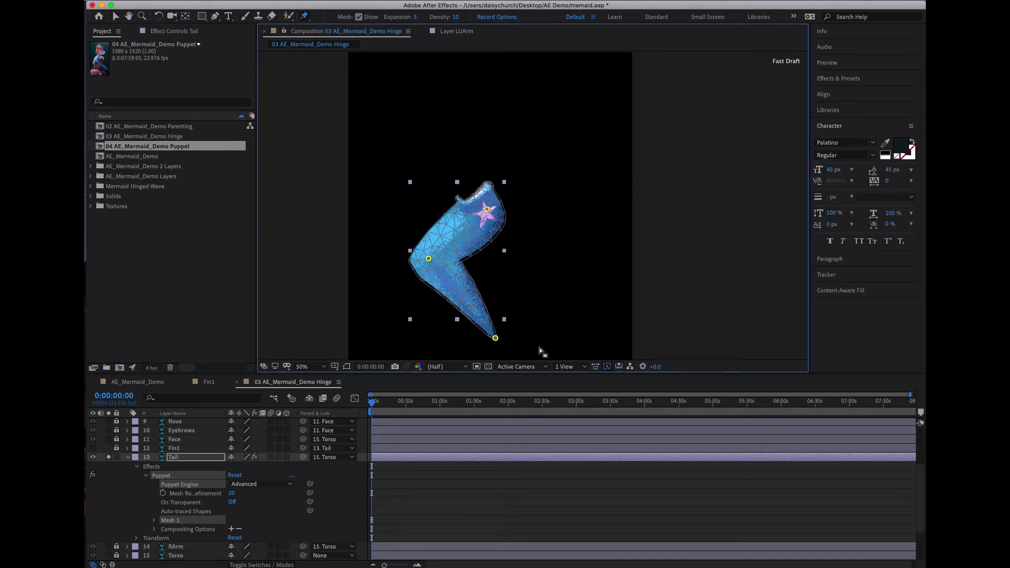
{"action": "key", "text": "super+z"}
At about 0:02:34, raise the tail-tip puppet pin up and outward to keyframe a bent tail, and scrub the motion
{"action": "left_click_drag", "start_coordinate": [380, 408], "coordinate": [548, 405]}
{"action": "left_click_drag", "start_coordinate": [496, 321], "coordinate": [515, 280]}
{"action": "mouse_move", "coordinate": [534, 404]}
{"action": "left_mouse_down"}
{"action": "mouse_move", "coordinate": [371, 409]}
{"action": "mouse_move", "coordinate": [546, 406]}
{"action": "left_mouse_up"}
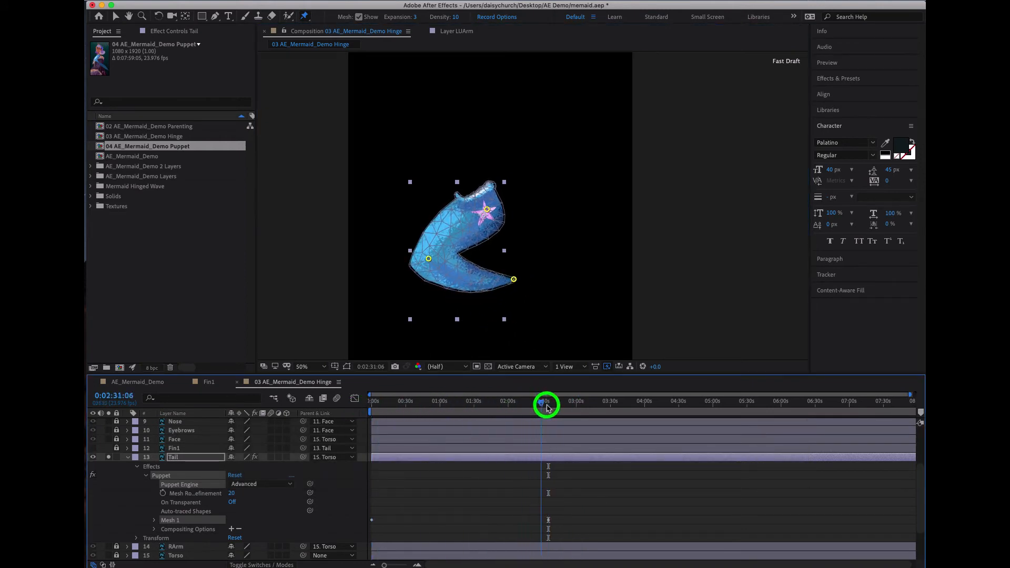
Expand the Tail's Mesh 1 and Deform properties to show the pins, and reveal Puppet Pin 1's pin type and position
{"action": "left_click", "coordinate": [154, 521]}
{"action": "scroll", "coordinate": [189, 529], "scroll_direction": "down", "scroll_amount": 2}
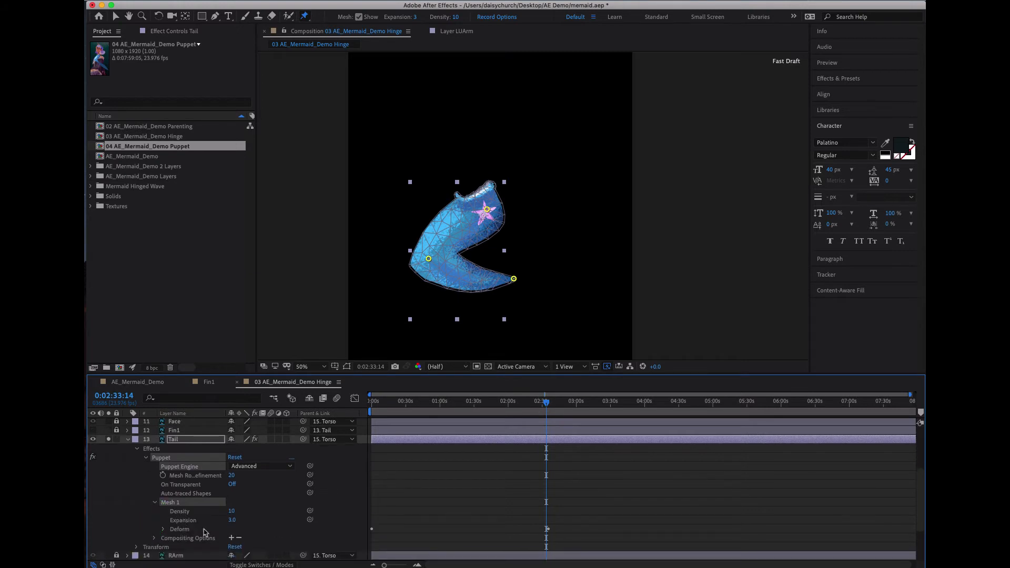
{"action": "left_click", "coordinate": [203, 531]}
{"action": "left_click", "coordinate": [164, 530]}
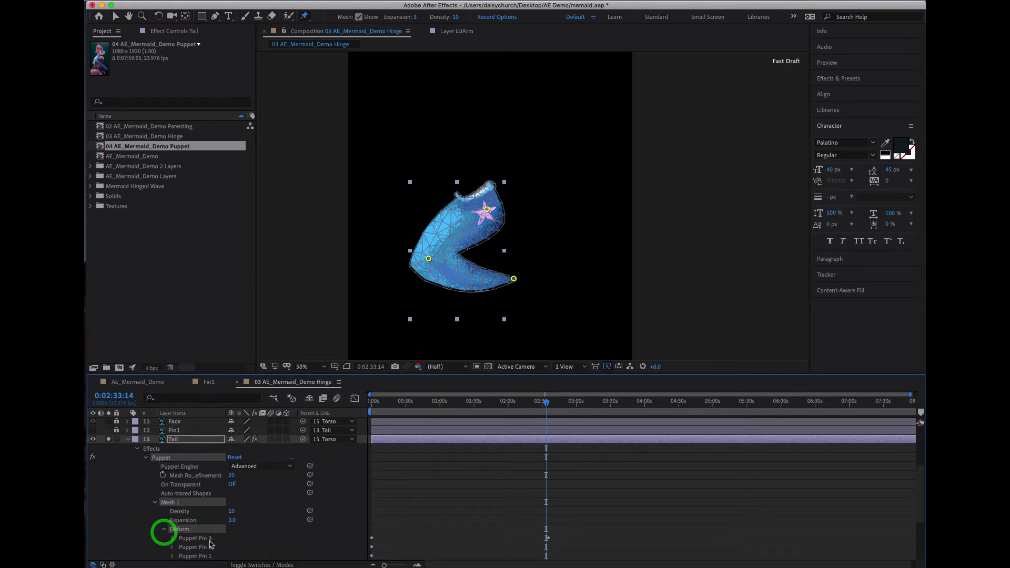
{"action": "left_click", "coordinate": [206, 556]}
{"action": "scroll", "coordinate": [205, 552], "scroll_direction": "down", "scroll_amount": 3}
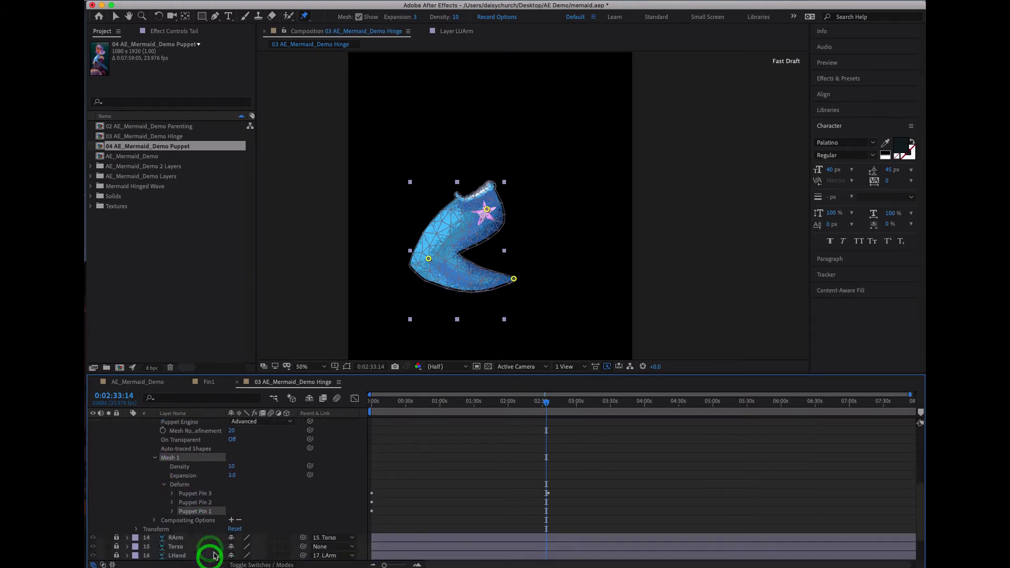
{"action": "left_click", "coordinate": [172, 512]}
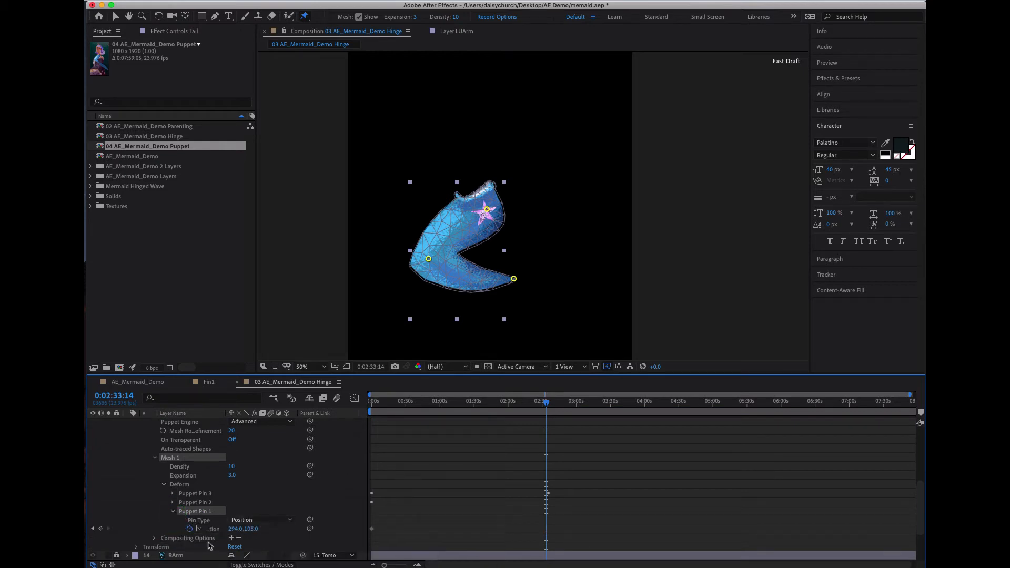
Reveal Puppet Pin 2's pin type and position, and collapse the Deform and Mesh 1 groups
{"action": "left_click", "coordinate": [172, 502]}
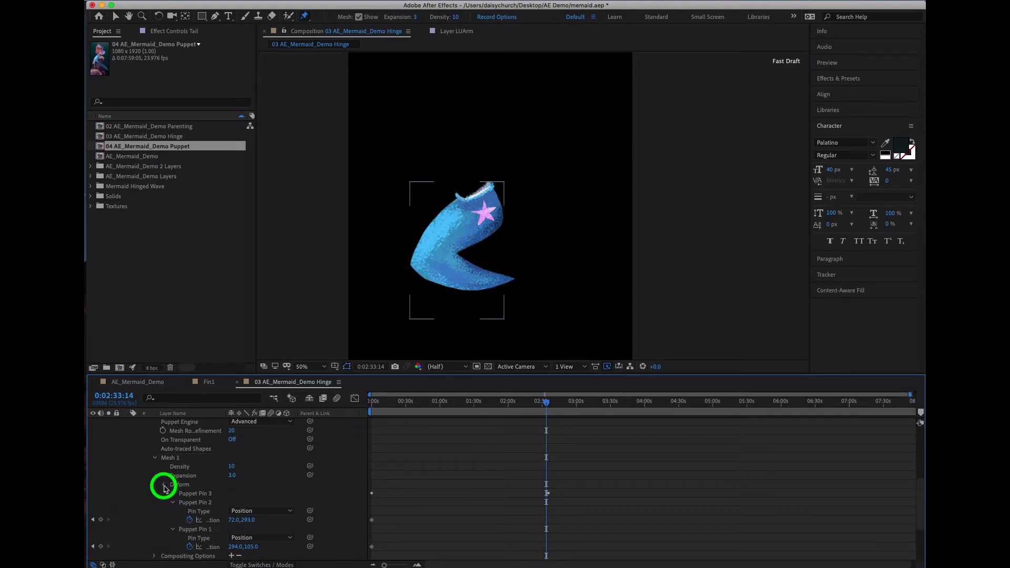
{"action": "left_click", "coordinate": [164, 485]}
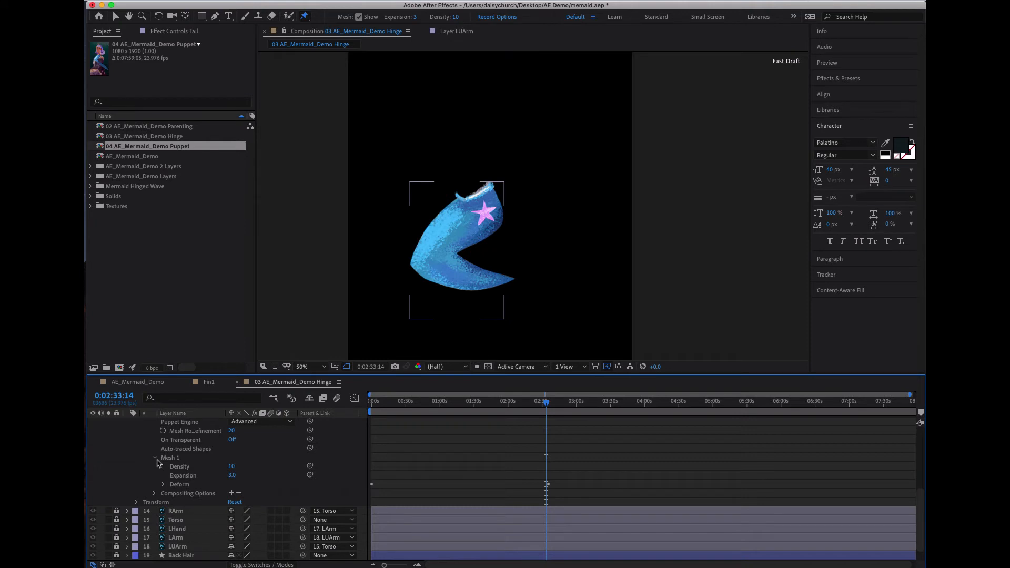
{"action": "left_click", "coordinate": [153, 459]}
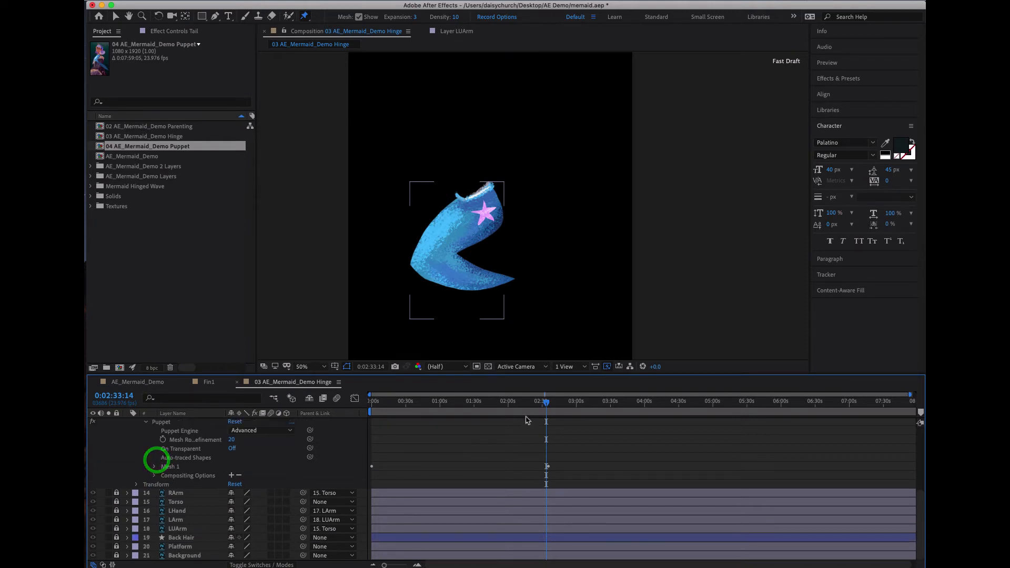
At 0:03:58:05, raise the tail's bend pin slightly and lower the tail-tip pin to keyframe a third pose, and scrub the motion
{"action": "left_click_drag", "start_coordinate": [467, 400], "coordinate": [643, 399]}
{"action": "left_click", "coordinate": [464, 264]}
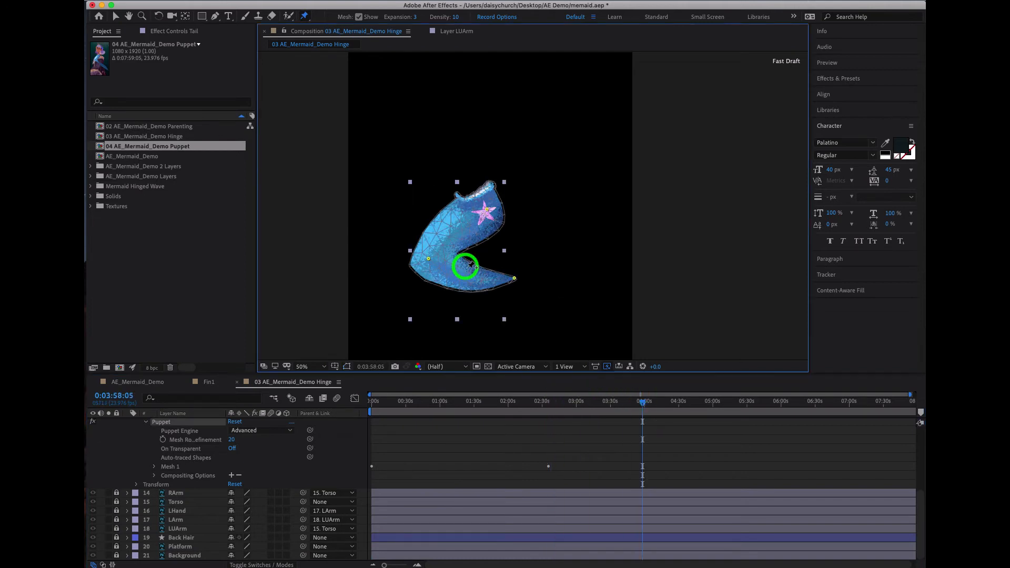
{"action": "left_click_drag", "start_coordinate": [428, 261], "coordinate": [415, 236]}
{"action": "left_click_drag", "start_coordinate": [514, 280], "coordinate": [467, 322]}
{"action": "left_click_drag", "start_coordinate": [505, 398], "coordinate": [648, 421]}
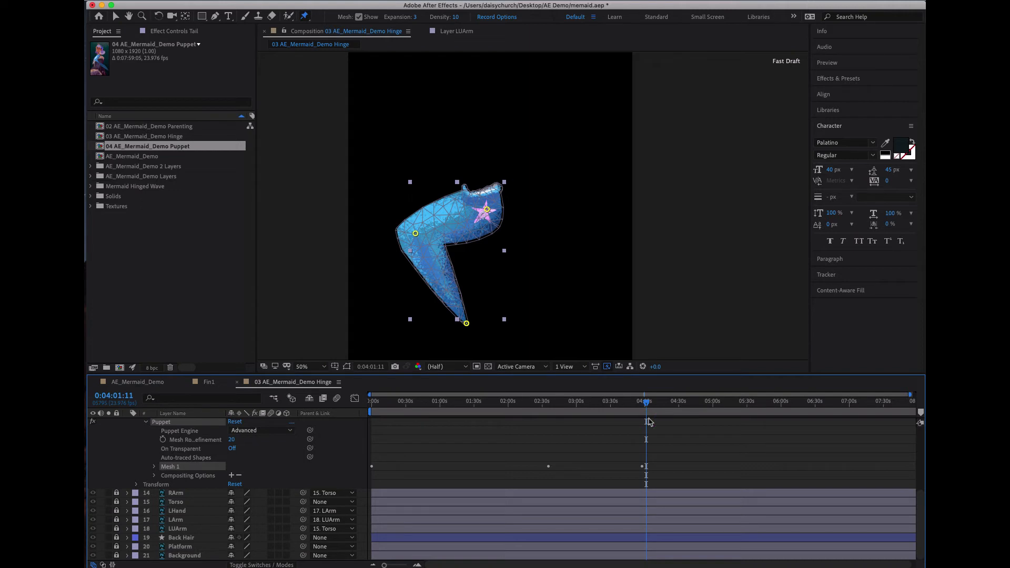
{"action": "left_click_drag", "start_coordinate": [449, 400], "coordinate": [314, 390]}
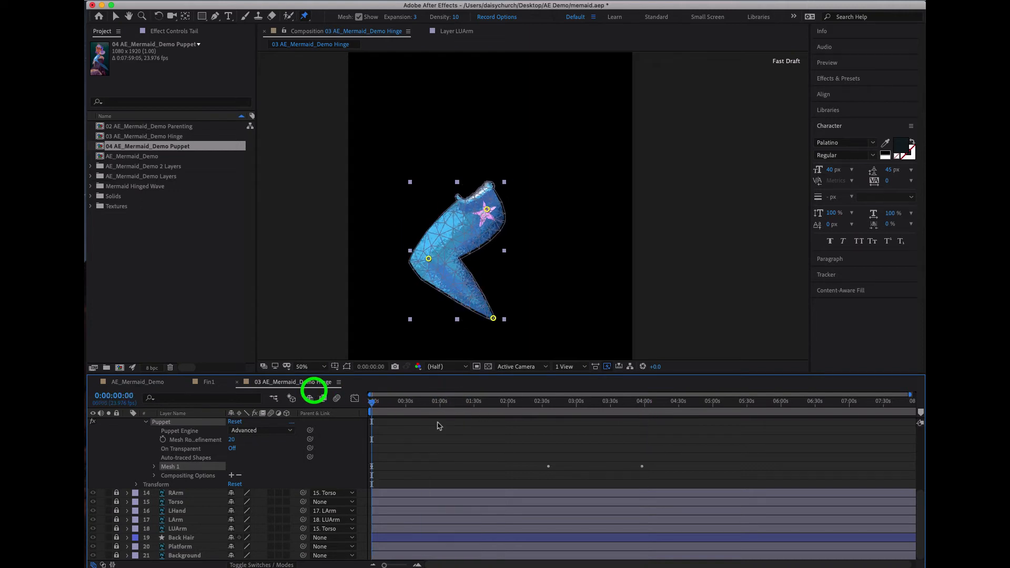
Try to apply Easy Ease to the puppet keyframes through the collapsed Mesh 1 group
{"action": "mouse_move", "coordinate": [688, 437]}
{"action": "left_mouse_down"}
{"action": "mouse_move", "coordinate": [410, 489]}
{"action": "mouse_move", "coordinate": [337, 482]}
{"action": "left_mouse_up"}
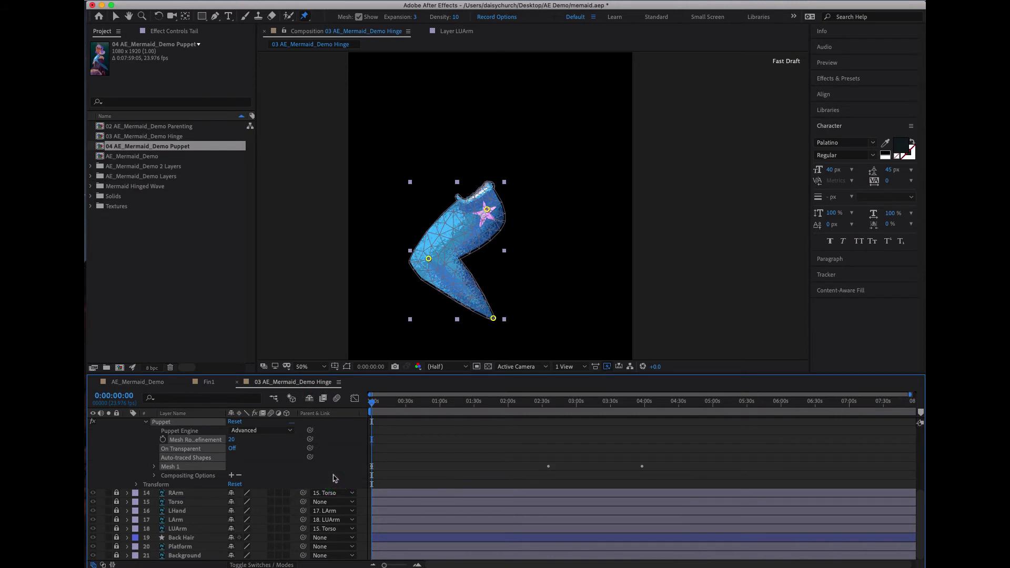
{"action": "key", "text": "F9"}
{"action": "key", "text": "F9"}
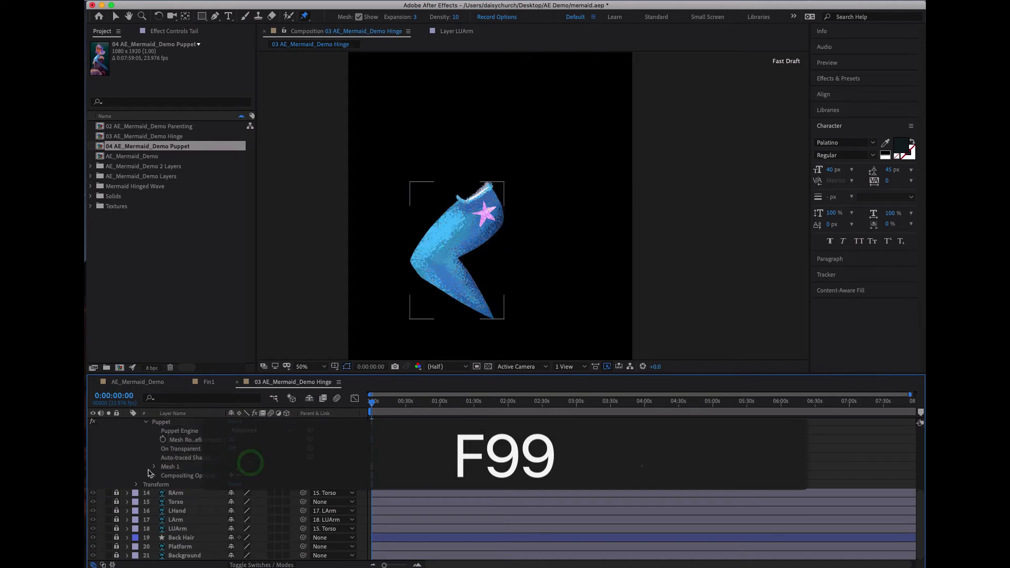
Reveal only the keyframed position properties of the Tail layer's puppet pins
{"action": "left_click", "coordinate": [153, 465]}
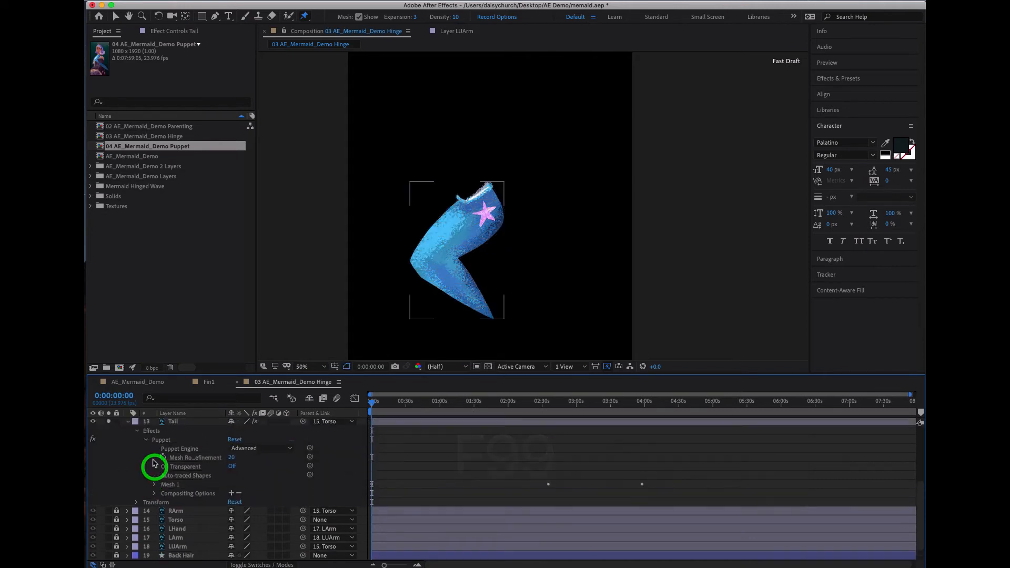
{"action": "scroll", "coordinate": [155, 464], "scroll_direction": "up", "scroll_amount": 3}
{"action": "left_click", "coordinate": [194, 504]}
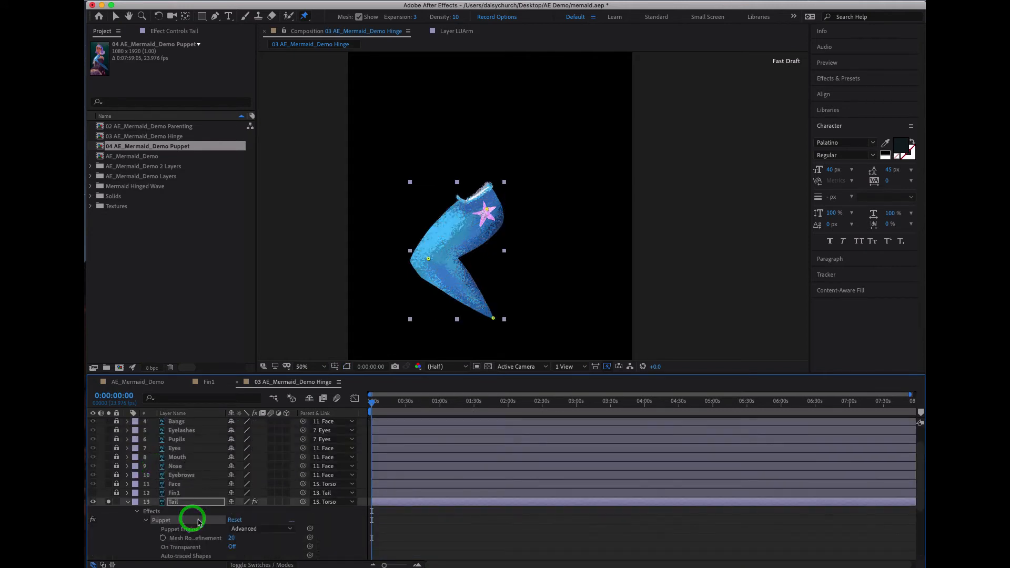
{"action": "left_click", "coordinate": [203, 503]}
{"action": "key", "text": "u"}
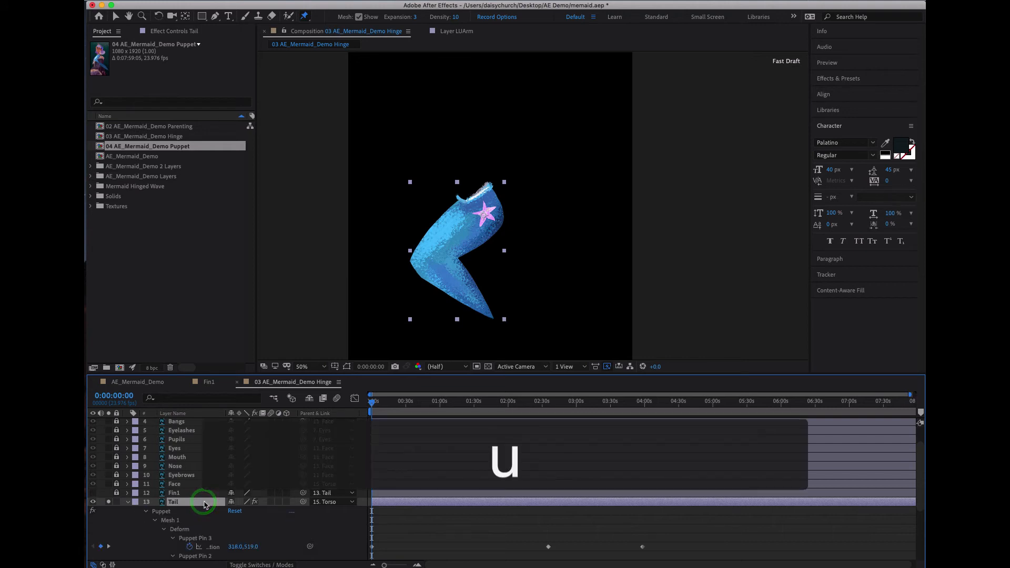
{"action": "scroll", "coordinate": [311, 525], "scroll_direction": "down", "scroll_amount": 3}
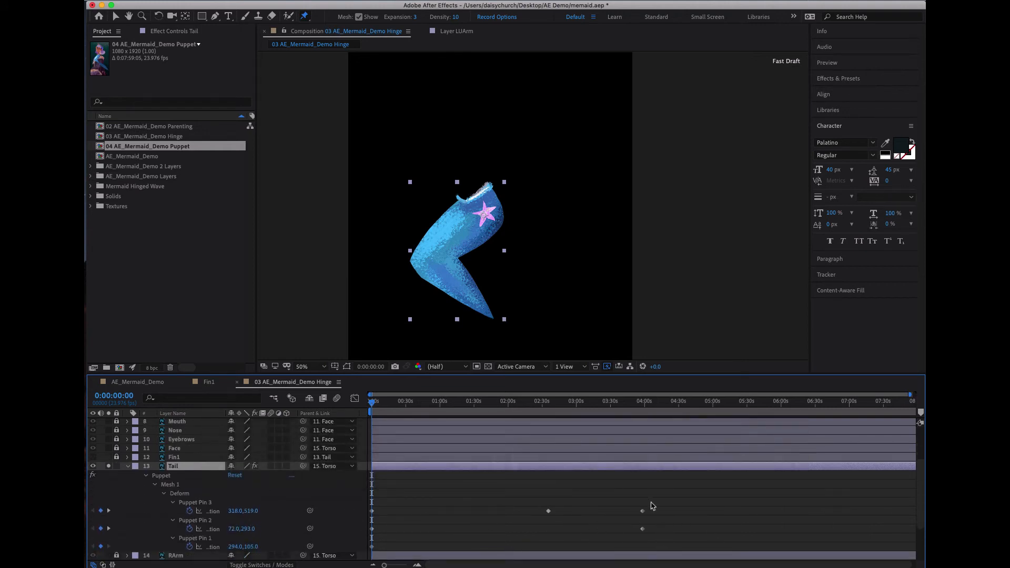
Toggle the display of the Tail layer's keyframed properties, and review the pin position keyframes along the timeline
{"action": "key", "text": "u"}
{"action": "key", "text": "u"}
{"action": "left_click", "coordinate": [184, 489]}
{"action": "key", "text": "u"}
{"action": "key", "text": "u"}
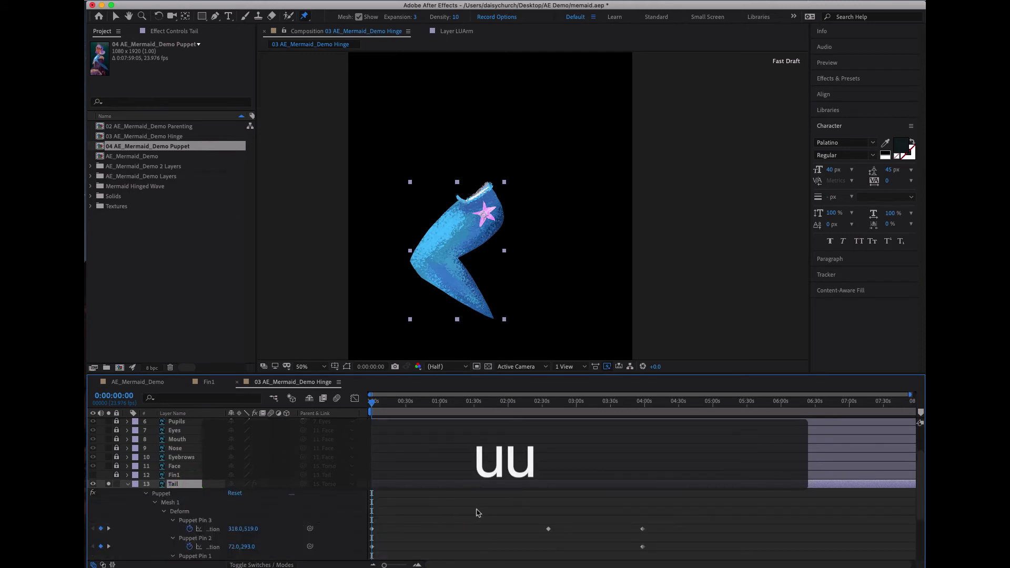
{"action": "scroll", "coordinate": [513, 519], "scroll_direction": "down", "scroll_amount": 1}
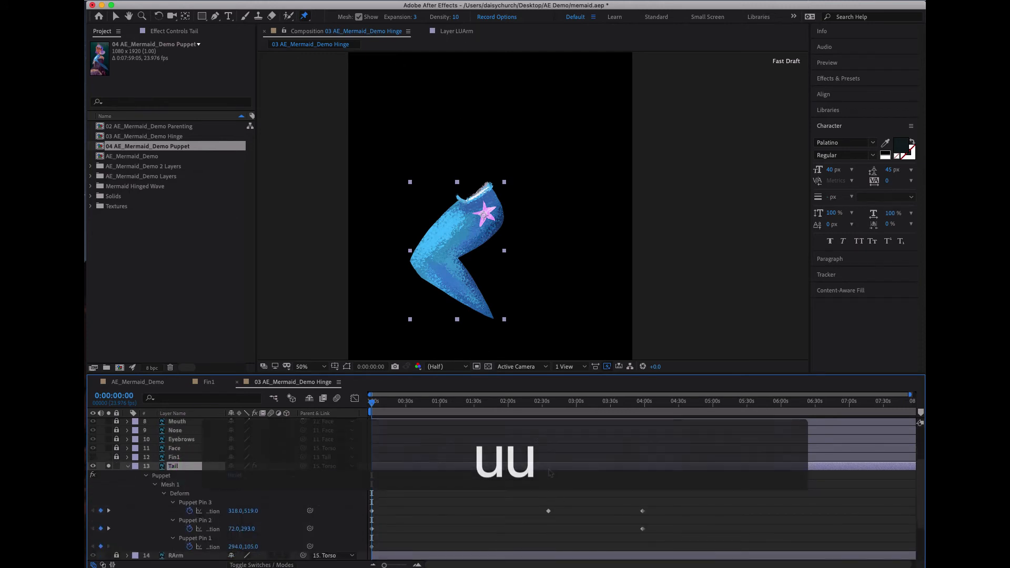
{"action": "left_click_drag", "start_coordinate": [474, 405], "coordinate": [343, 410]}
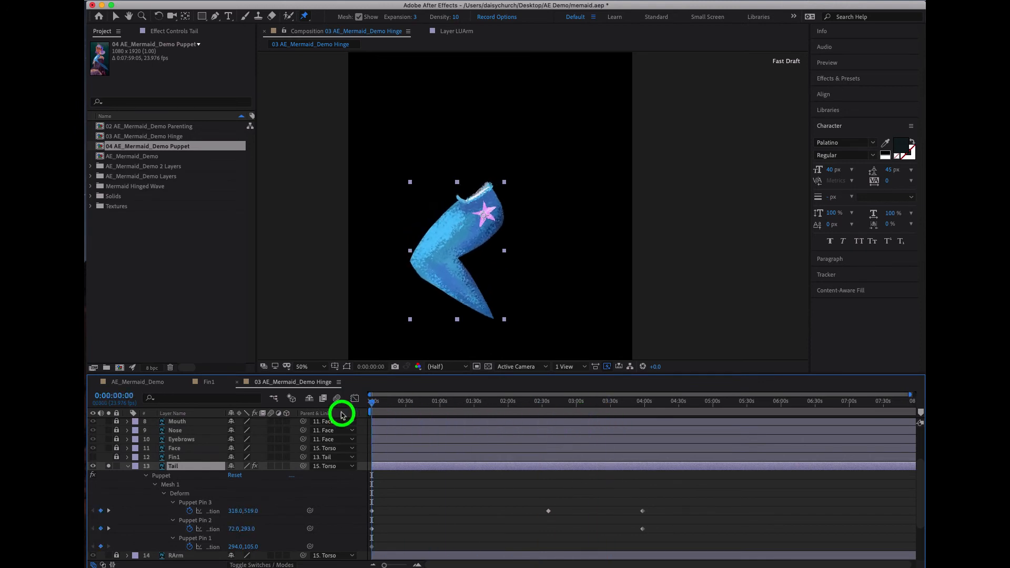
With the Puppet Starch Pin tool, place three starch pins between the tail's waist pin and bend pin
{"action": "left_click", "coordinate": [307, 17]}
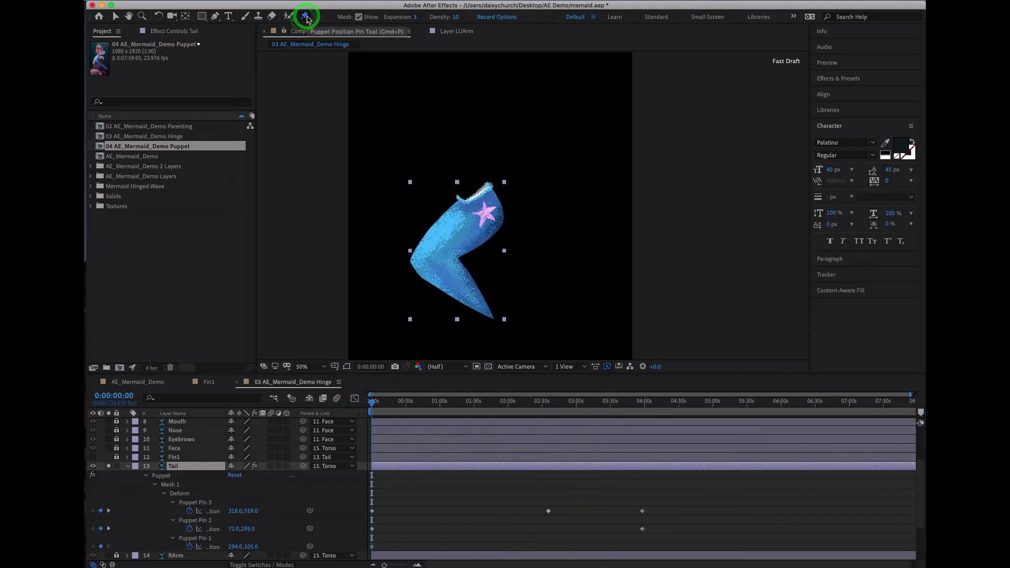
{"action": "left_click_drag", "start_coordinate": [307, 19], "coordinate": [363, 50]}
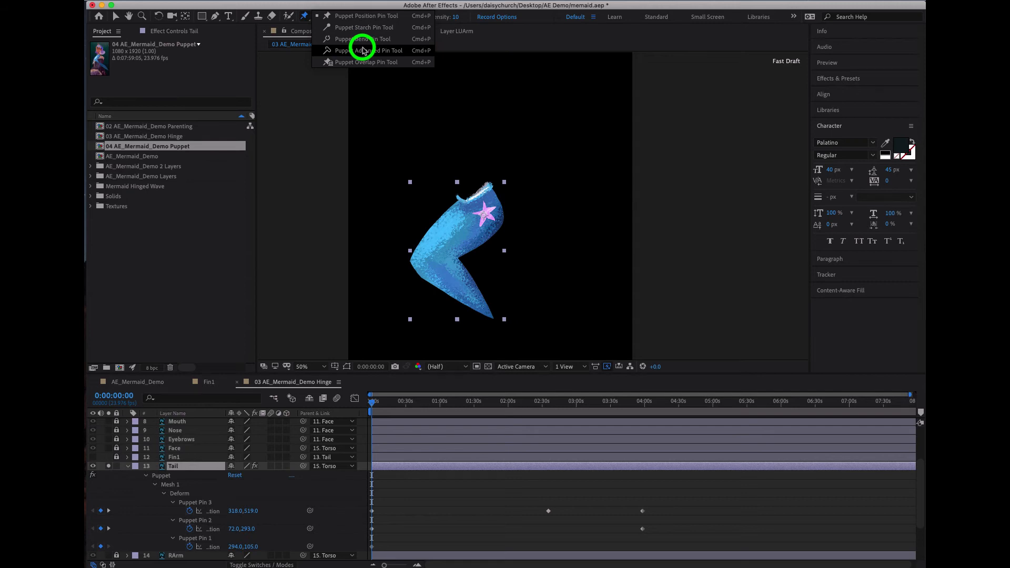
{"action": "left_click_drag", "start_coordinate": [364, 50], "coordinate": [392, 32]}
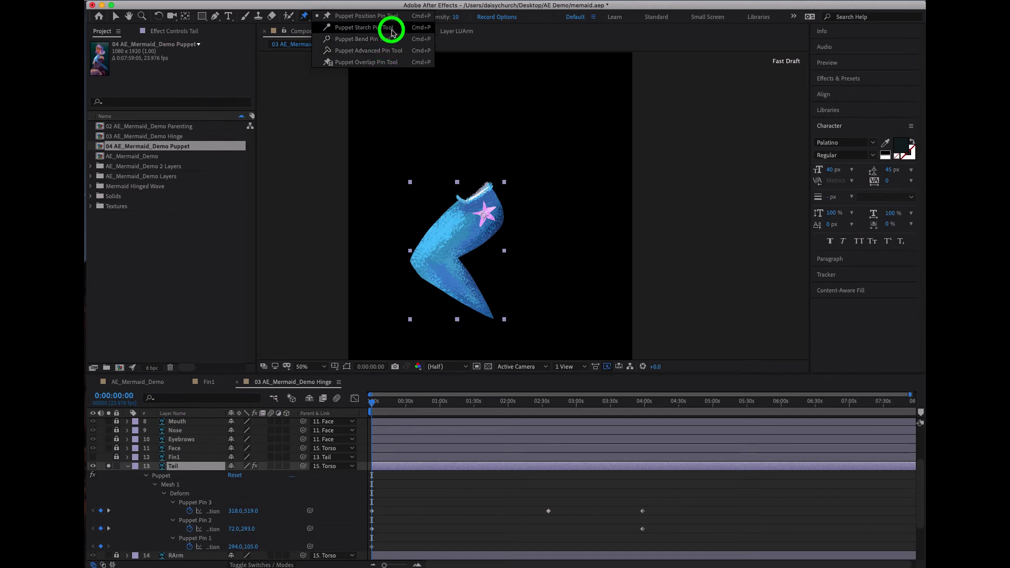
{"action": "mouse_move", "coordinate": [392, 33]}
{"action": "left_mouse_down"}
{"action": "mouse_move", "coordinate": [398, 44]}
{"action": "mouse_move", "coordinate": [408, 19]}
{"action": "mouse_move", "coordinate": [404, 31]}
{"action": "left_mouse_up"}
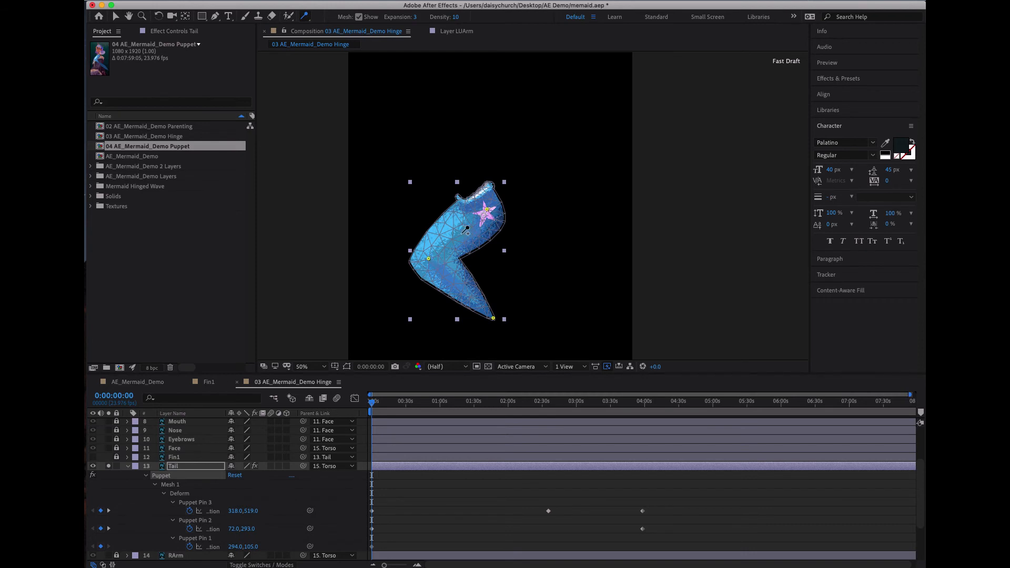
{"action": "left_click", "coordinate": [461, 233]}
{"action": "left_click", "coordinate": [444, 245]}
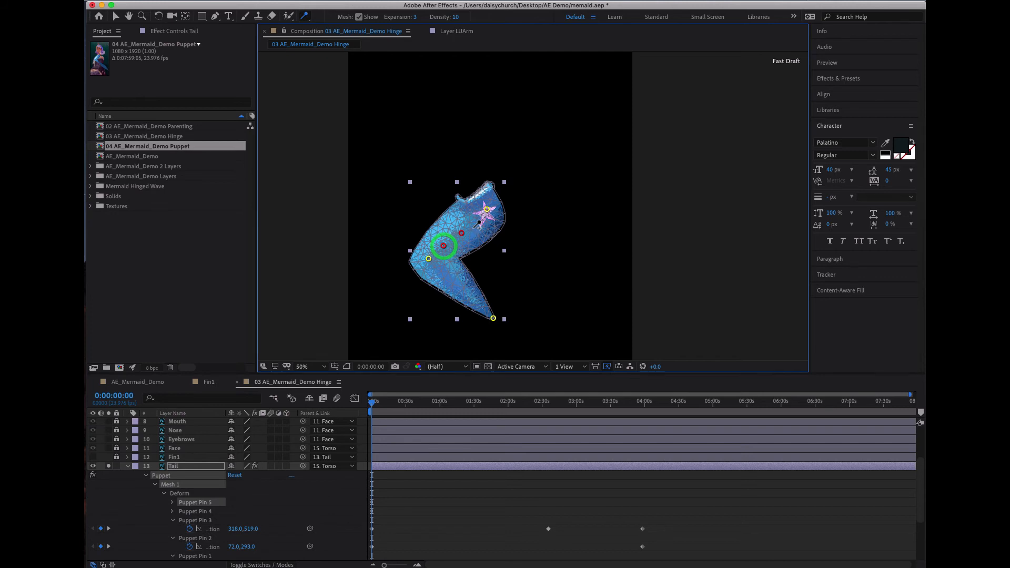
{"action": "left_click", "coordinate": [478, 223]}
Add four starch pins between the bend pin and the tail tip, and scrub the stiffened tail motion
{"action": "left_click", "coordinate": [438, 273]}
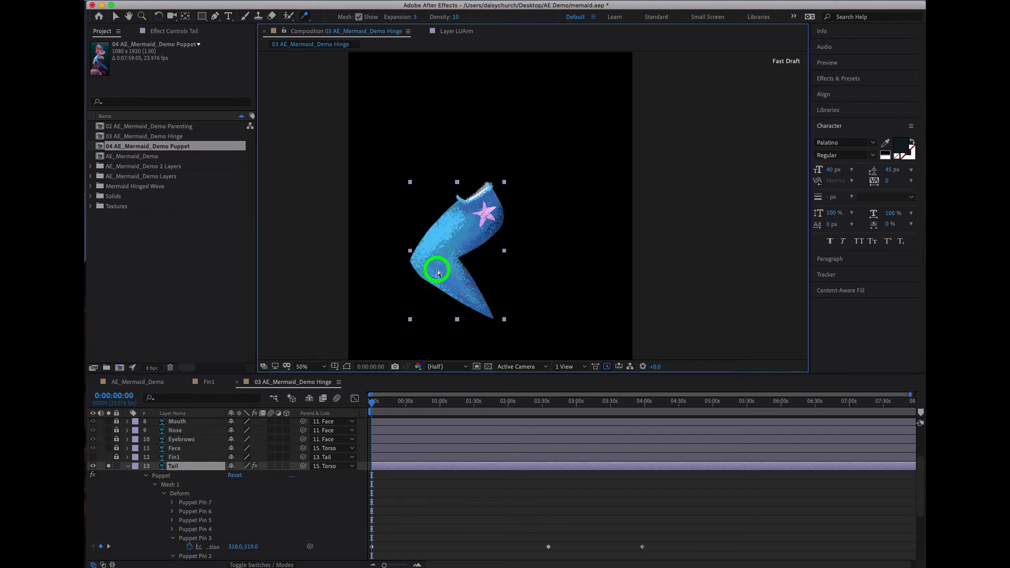
{"action": "left_click", "coordinate": [450, 281]}
{"action": "left_click", "coordinate": [463, 291]}
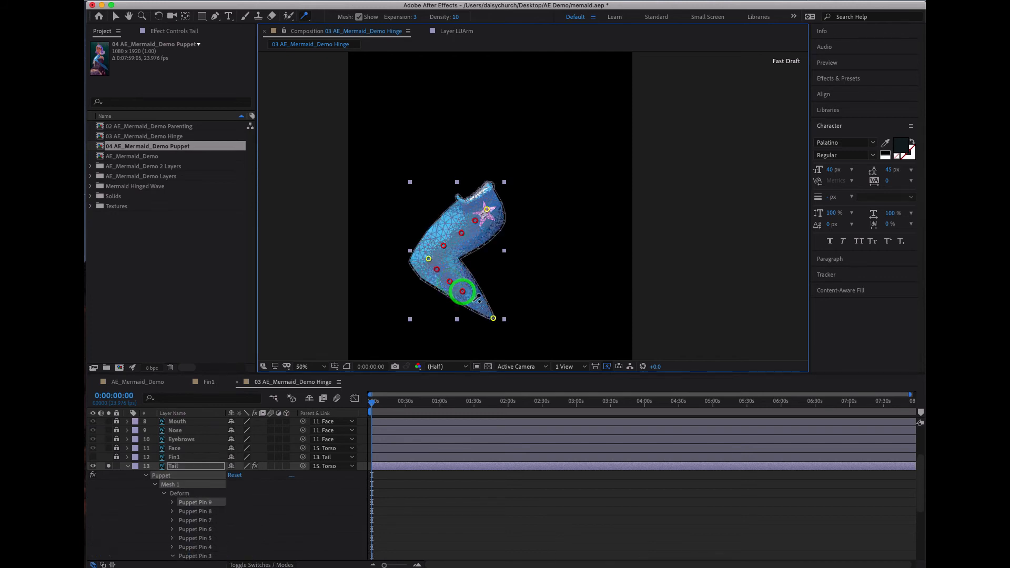
{"action": "left_click", "coordinate": [478, 305]}
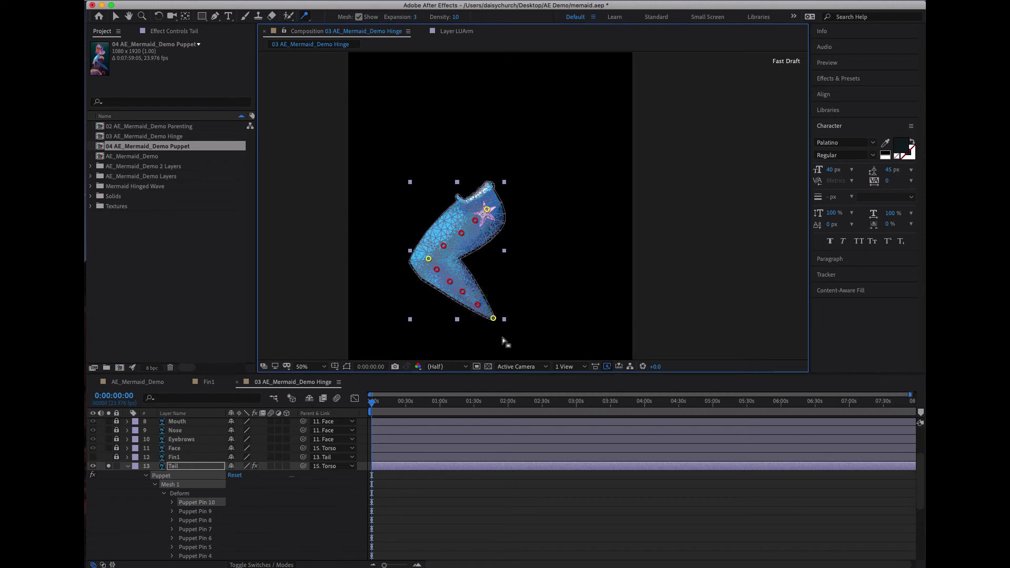
{"action": "left_click", "coordinate": [457, 403]}
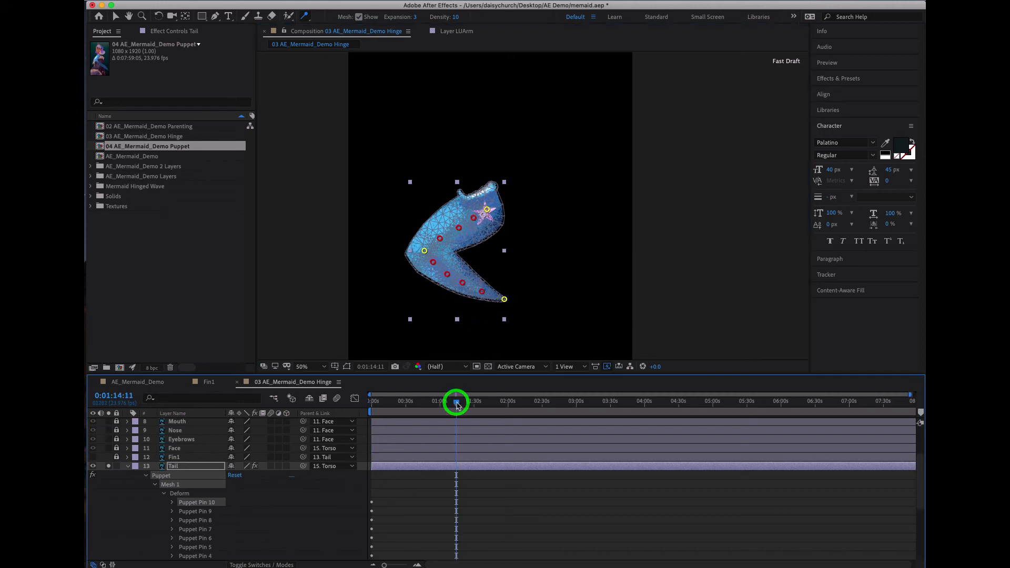
{"action": "left_click_drag", "start_coordinate": [461, 405], "coordinate": [339, 395]}
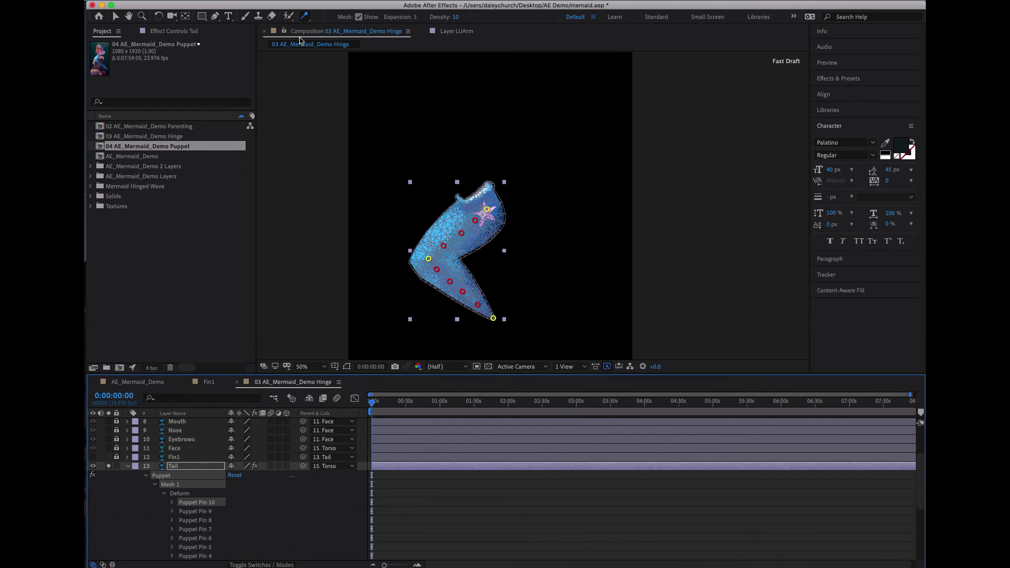
Switch to the Puppet Overlap Pin tool and scrub the start of the tail animation
{"action": "left_click", "coordinate": [306, 18]}
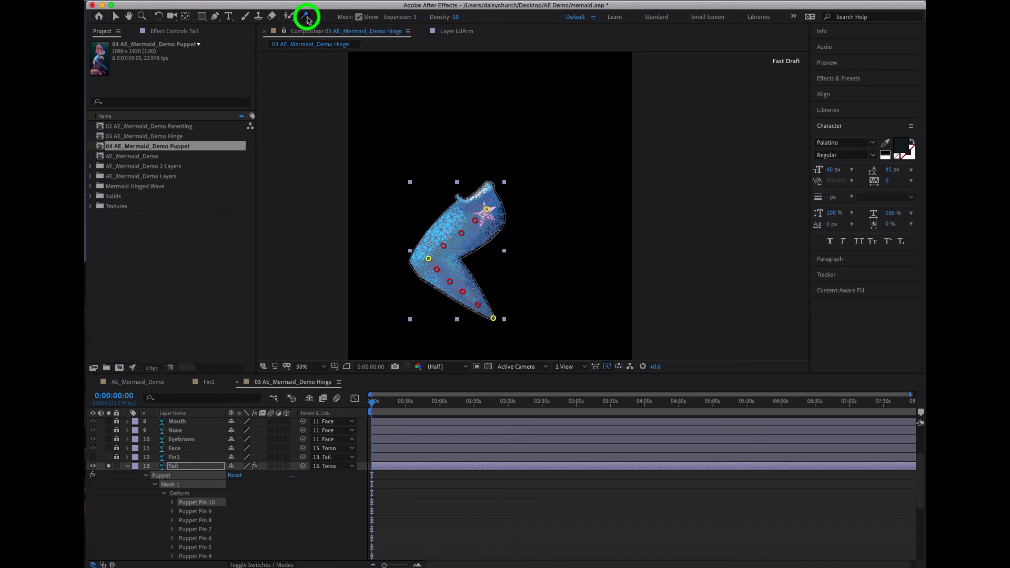
{"action": "left_click_drag", "start_coordinate": [308, 20], "coordinate": [367, 63]}
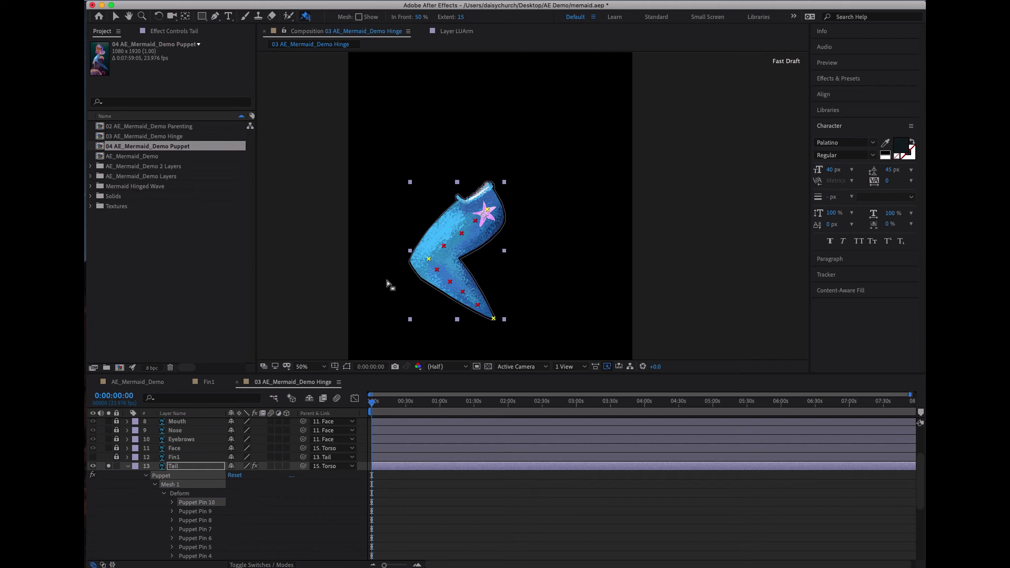
{"action": "left_click_drag", "start_coordinate": [392, 405], "coordinate": [327, 405]}
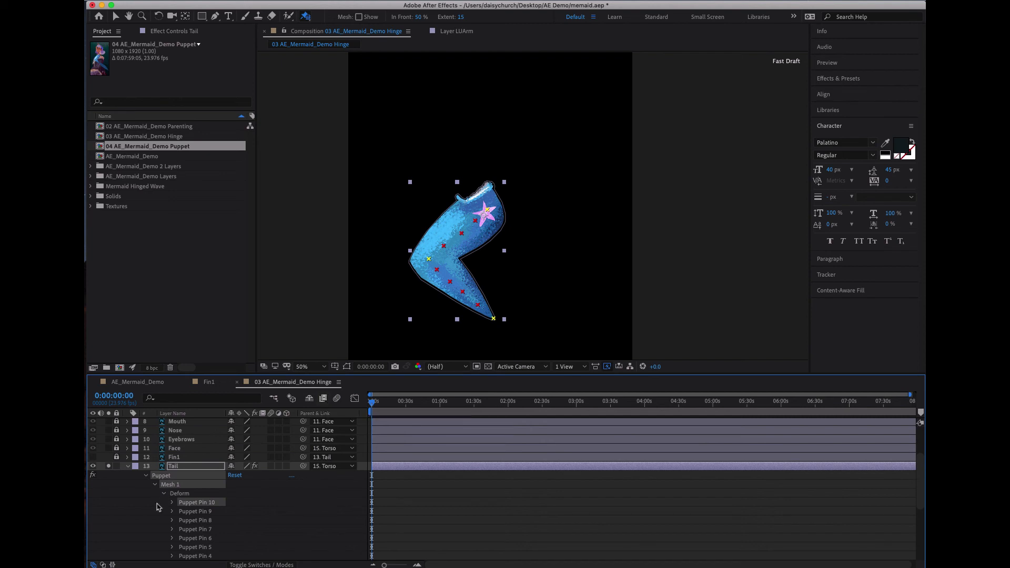
{"action": "left_click_drag", "start_coordinate": [396, 407], "coordinate": [292, 410]}
Scrub the AE_Mermaid_Demo composition's animation as a reference, and return to the 03 AE_Mermaid_Demo Hinge composition
{"action": "left_click", "coordinate": [156, 382]}
{"action": "left_click_drag", "start_coordinate": [550, 405], "coordinate": [772, 409]}
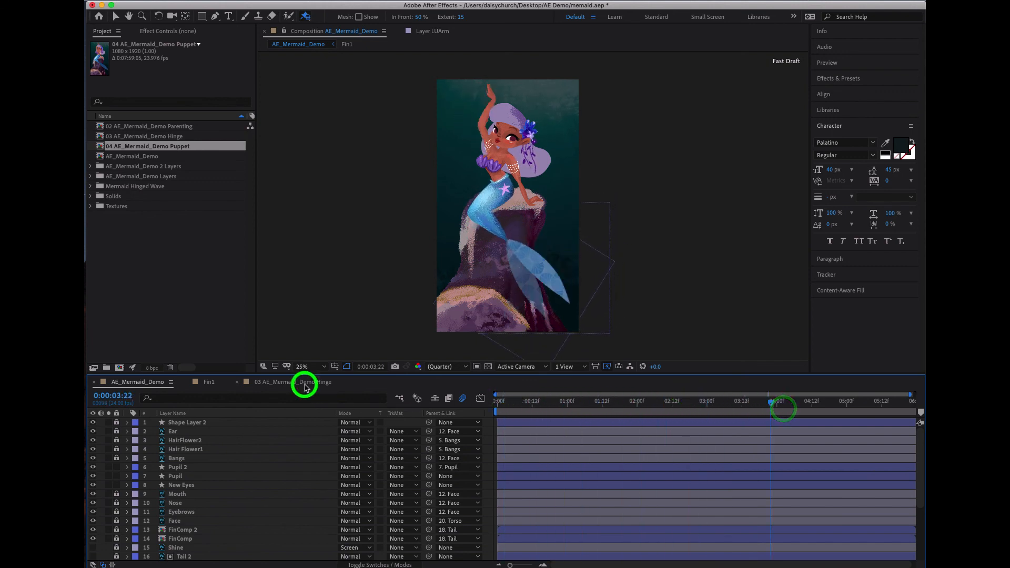
{"action": "left_click", "coordinate": [305, 385]}
Turn off solo for the Tail layer to show the whole mermaid, and scrub the tail motion in context
{"action": "left_click", "coordinate": [108, 467]}
{"action": "left_click", "coordinate": [374, 404]}
{"action": "left_click_drag", "start_coordinate": [374, 403], "coordinate": [494, 404]}
{"action": "scroll", "coordinate": [496, 499], "scroll_direction": "down", "scroll_amount": 3}
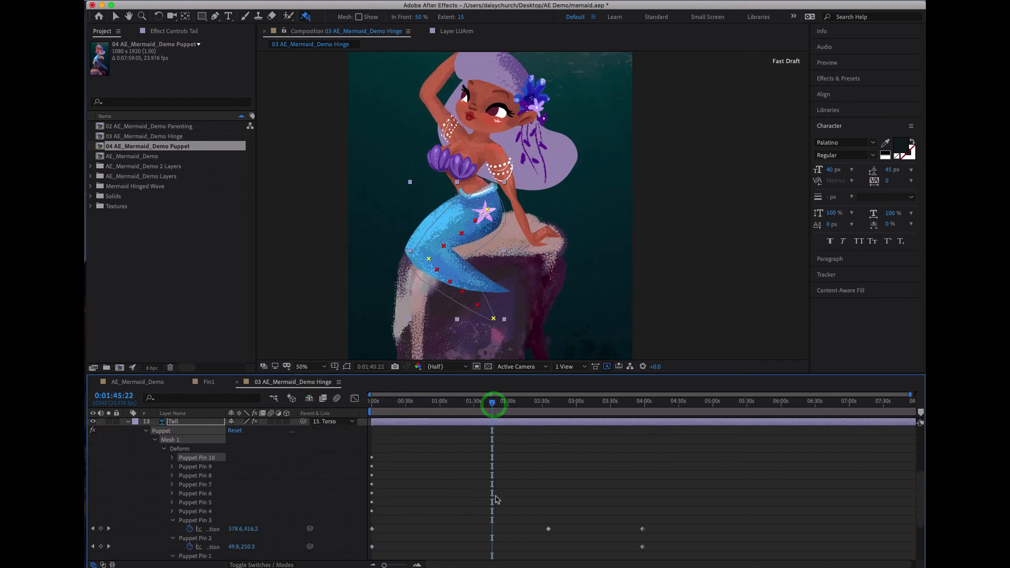
Delete the Puppet Pin 3 and Puppet Pin 2 position keyframes at about 0:03:58
{"action": "left_click_drag", "start_coordinate": [494, 406], "coordinate": [553, 413]}
{"action": "left_click_drag", "start_coordinate": [628, 499], "coordinate": [661, 565]}
{"action": "key", "text": "Delete"}
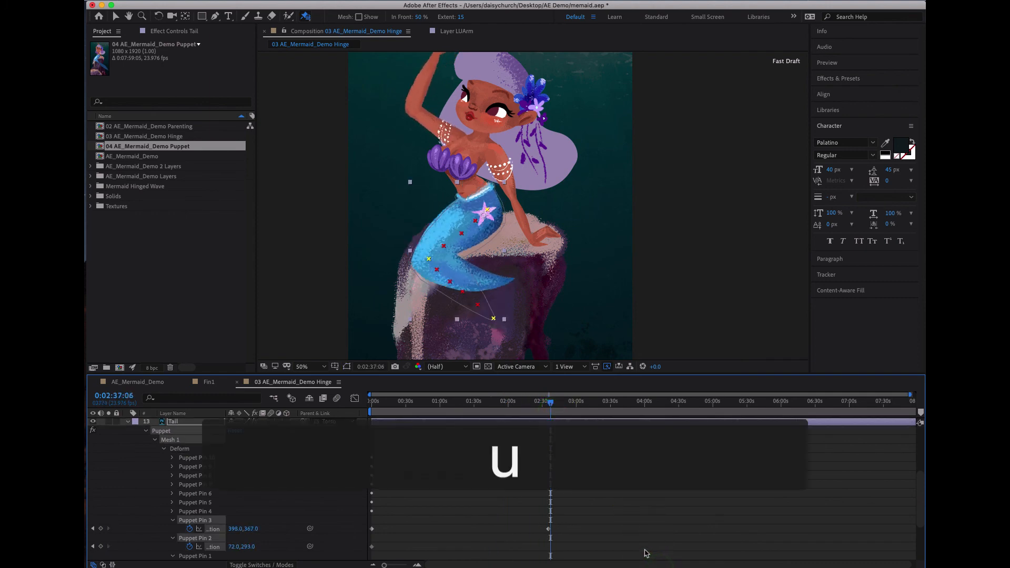
Copy the starting position keyframes of Puppet Pins 1, 2 and 3, paste them at about 0:05:30, and scrub the loop
{"action": "scroll", "coordinate": [645, 552], "scroll_direction": "down", "scroll_amount": 2}
{"action": "left_click_drag", "start_coordinate": [393, 503], "coordinate": [366, 547]}
{"action": "key", "text": "super+c"}
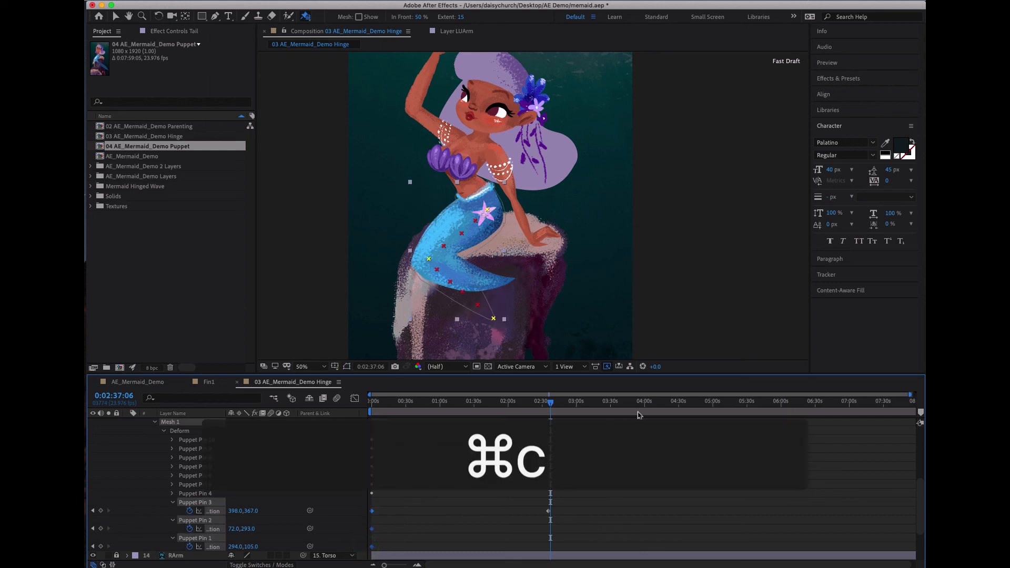
{"action": "left_click_drag", "start_coordinate": [550, 403], "coordinate": [316, 410]}
{"action": "key", "text": "super+v"}
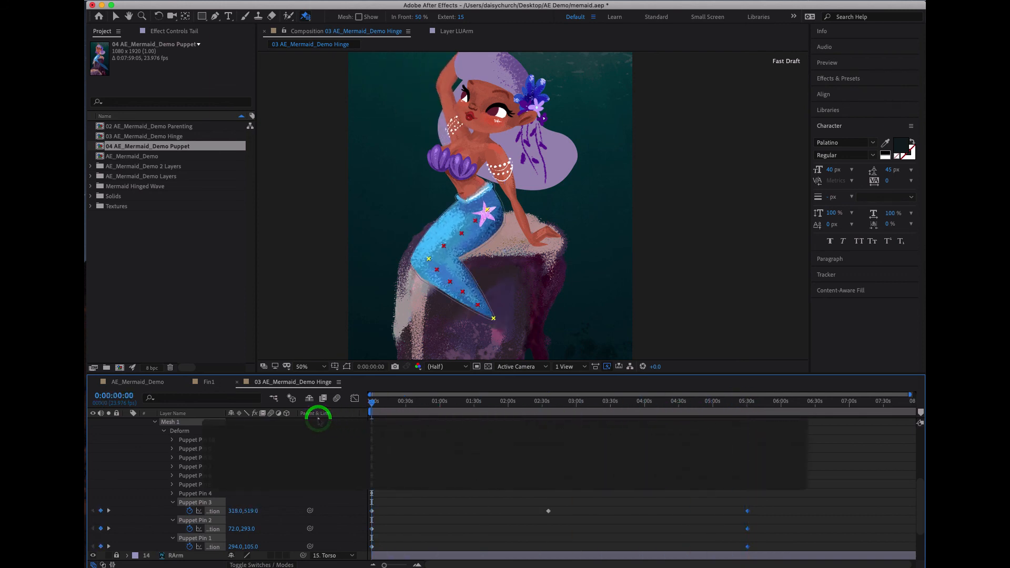
{"action": "left_click_drag", "start_coordinate": [409, 411], "coordinate": [752, 419]}
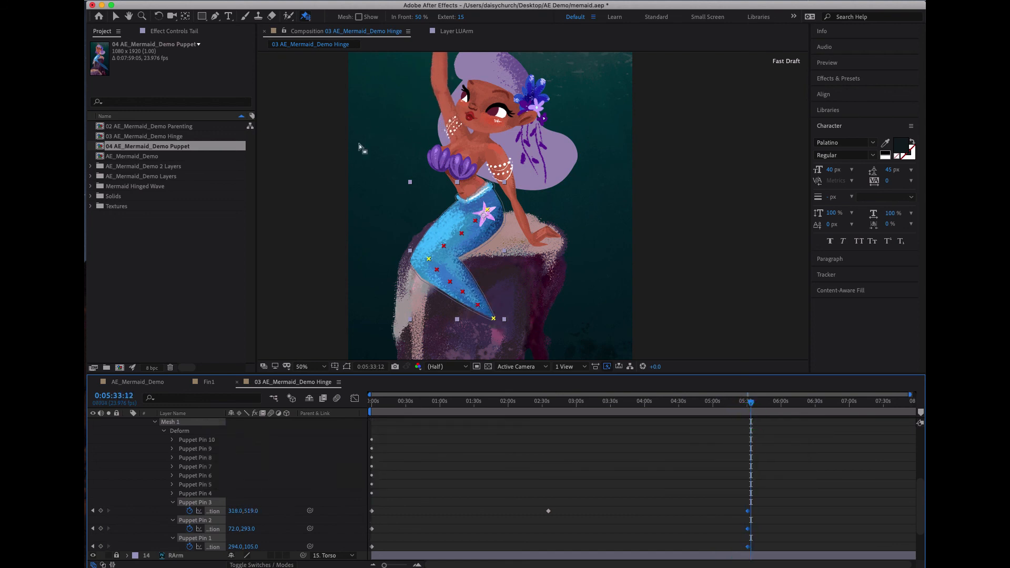
Apply Easy Ease to all position keyframes of Puppet Pins 1, 2 and 3, and scrub the smoothed tail motion
{"action": "left_click", "coordinate": [767, 507]}
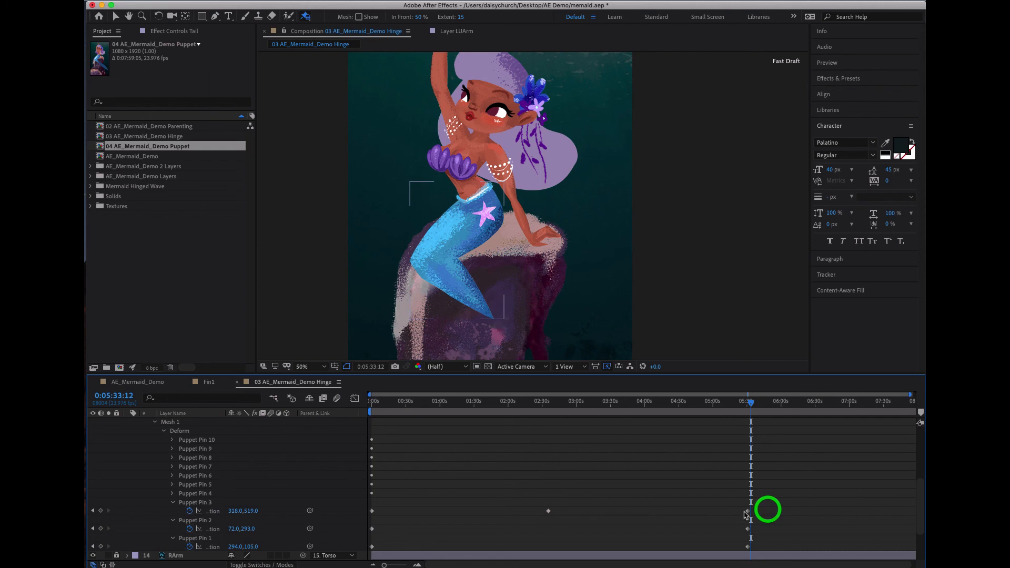
{"action": "left_click_drag", "start_coordinate": [772, 501], "coordinate": [363, 547]}
{"action": "key", "text": "F9"}
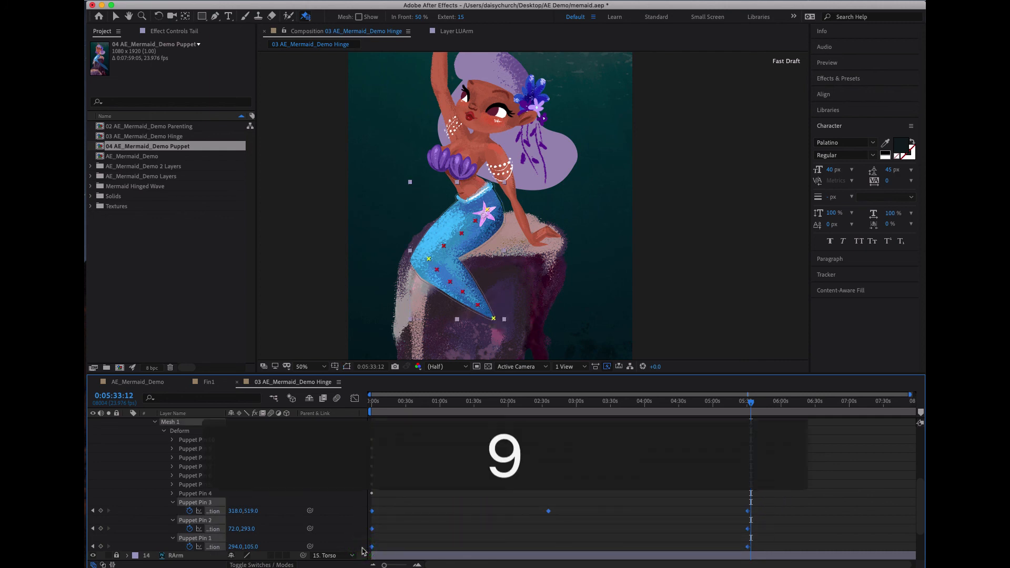
{"action": "key", "text": "F9"}
{"action": "left_click_drag", "start_coordinate": [651, 408], "coordinate": [675, 429]}
{"action": "left_click_drag", "start_coordinate": [557, 427], "coordinate": [323, 440]}
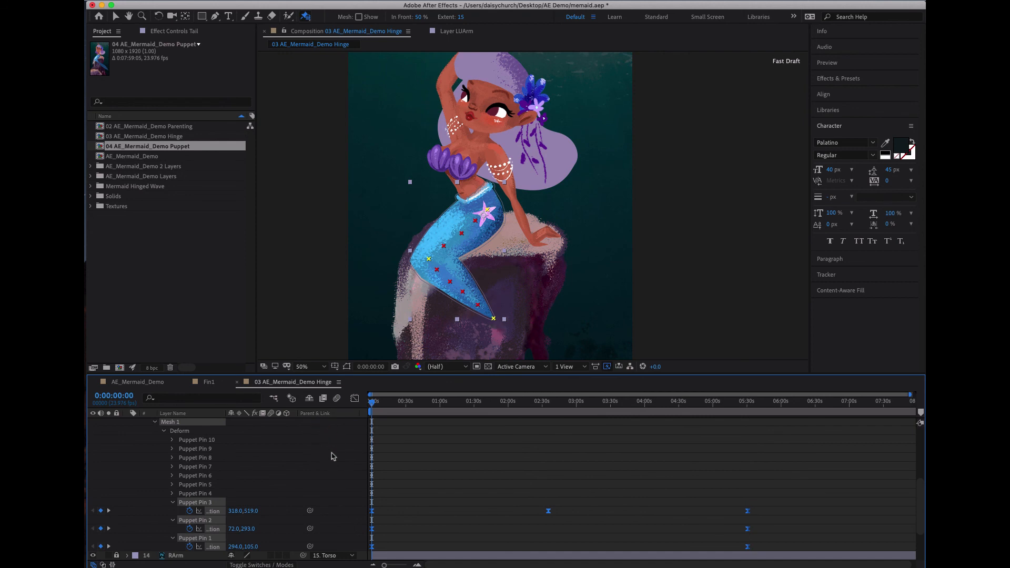